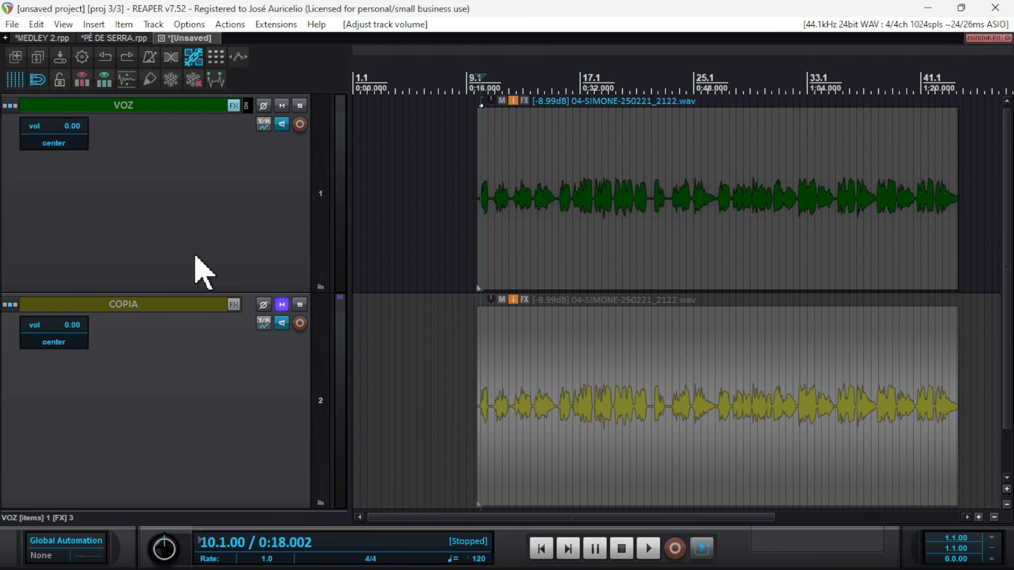
View the bypassed ZL Compressor on the VOZ track in the mixer, closing both windows when done.
key(ctrl+m)
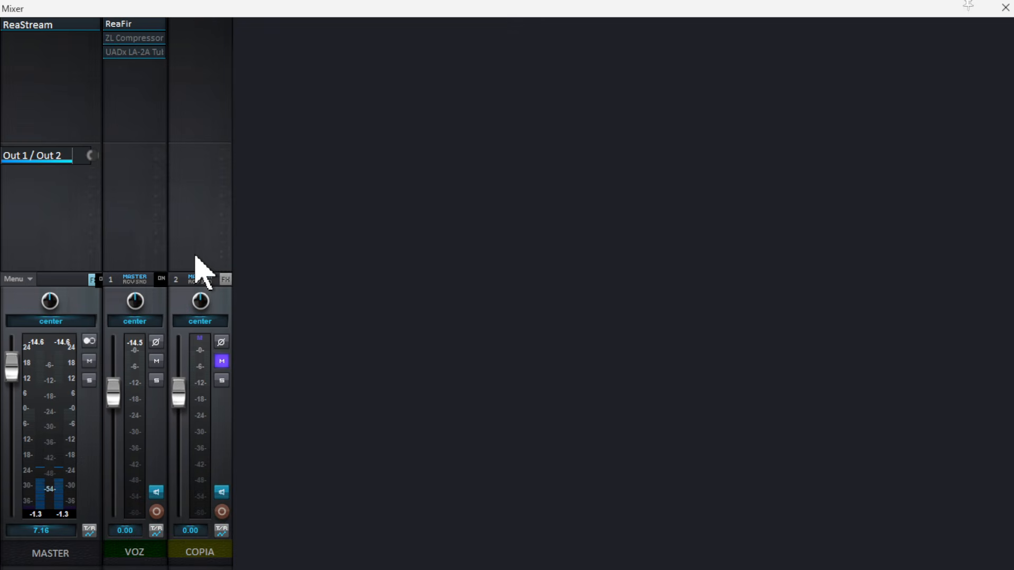
click(146, 39)
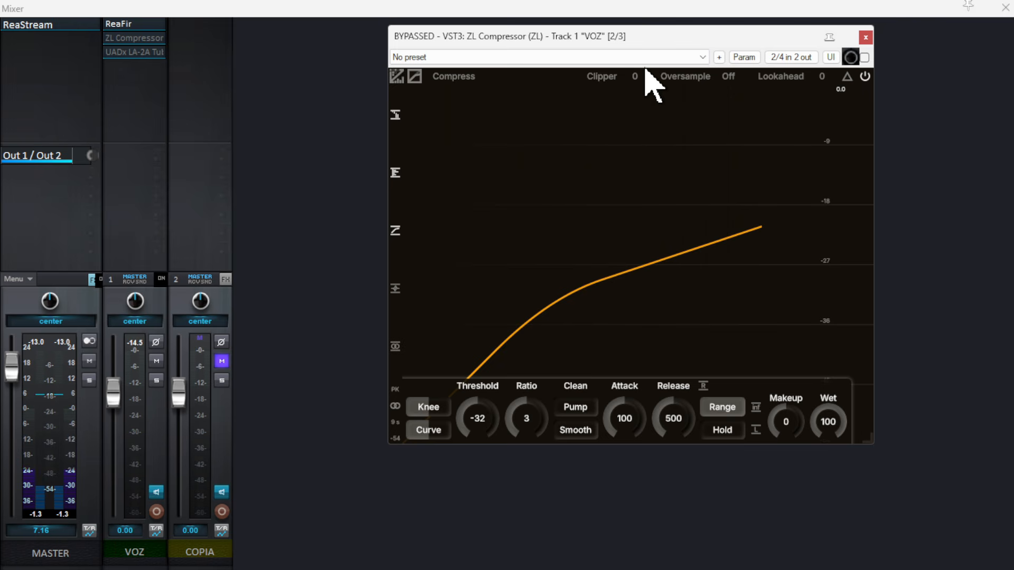
click(866, 37)
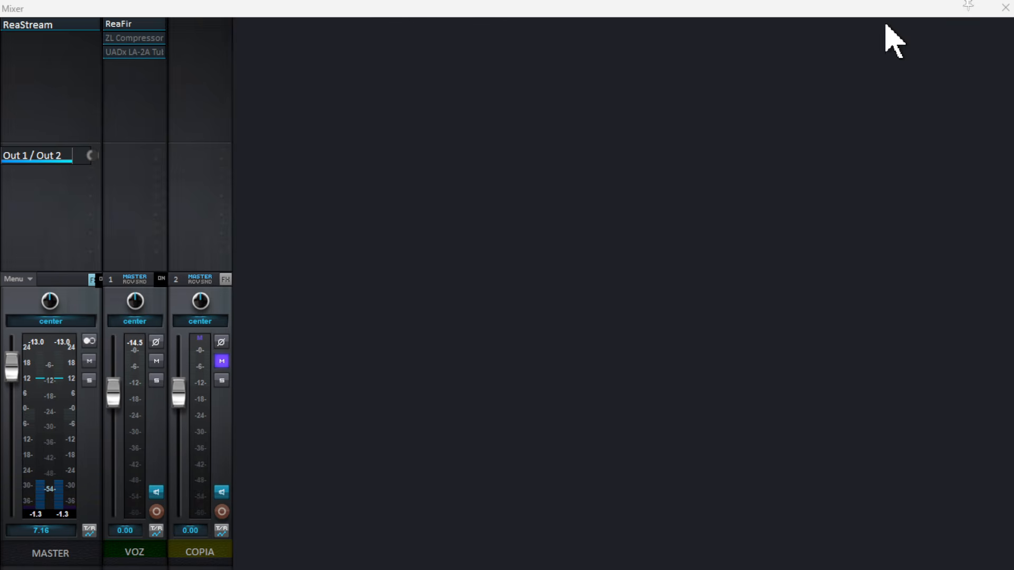
click(1005, 7)
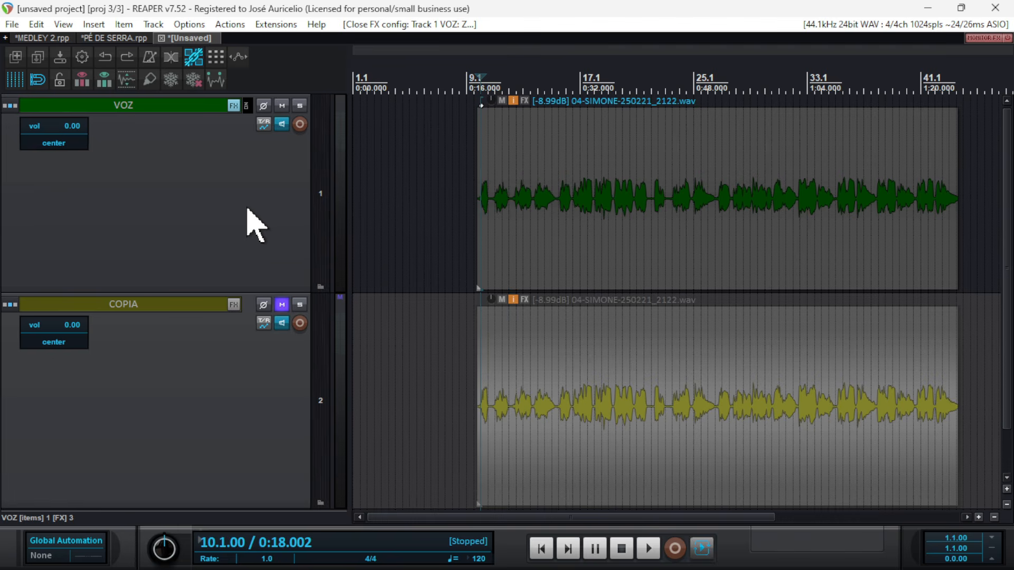
Enable the ZL Compressor on the VOZ track, enlarge and reposition its window, and return to the arrangement.
key(ctrl+m)
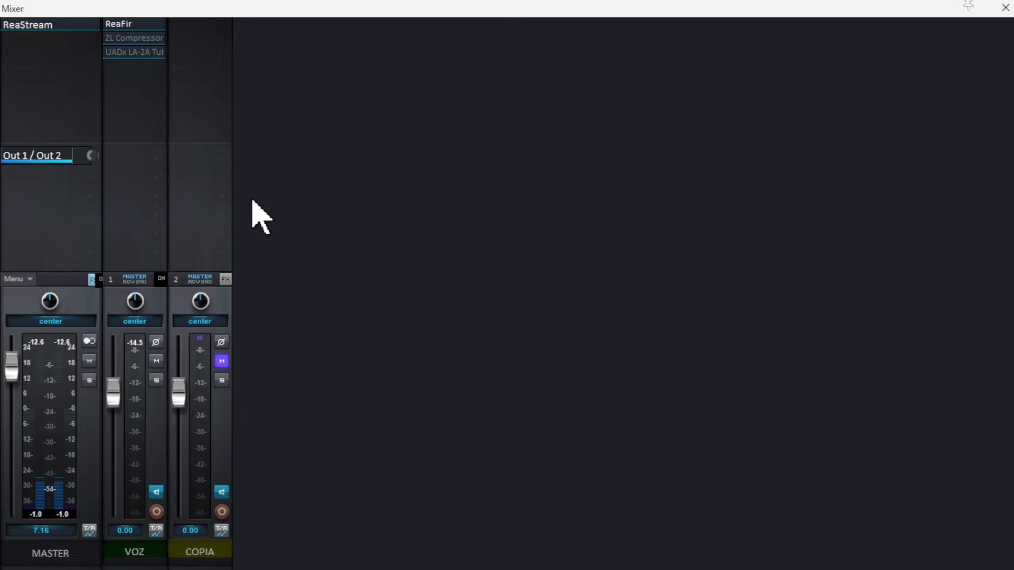
click(147, 39)
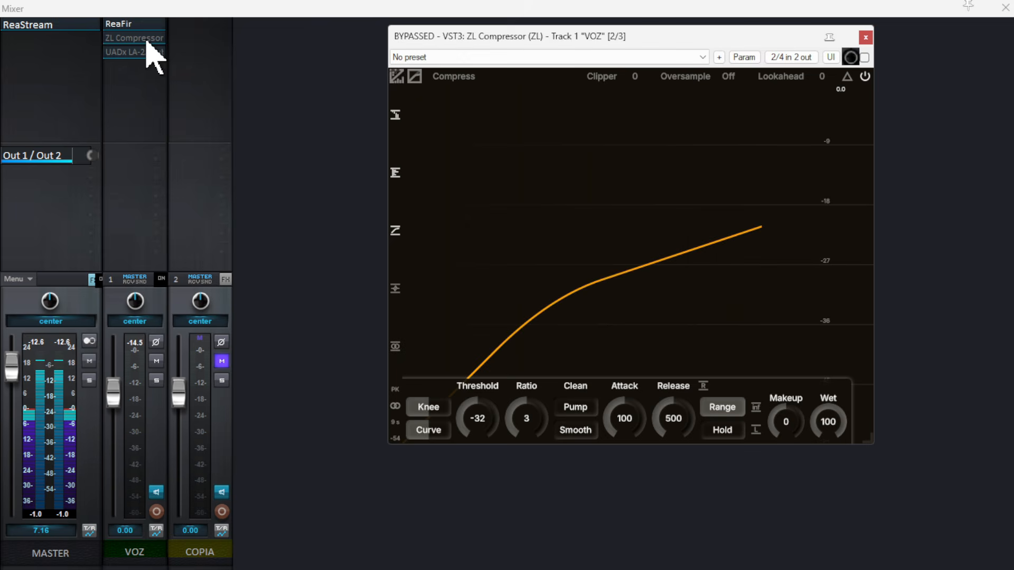
click(864, 57)
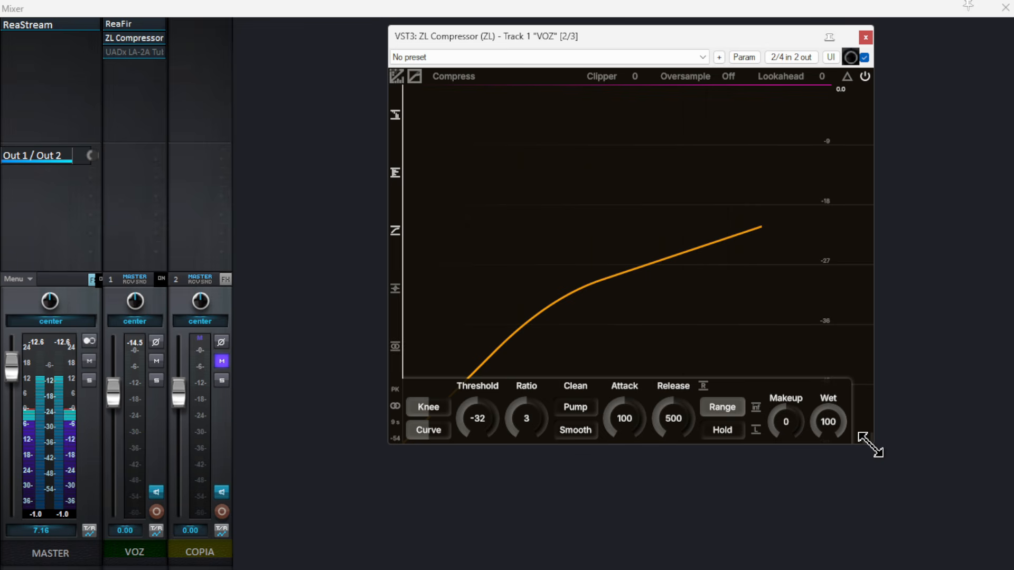
drag(869, 442, 951, 535)
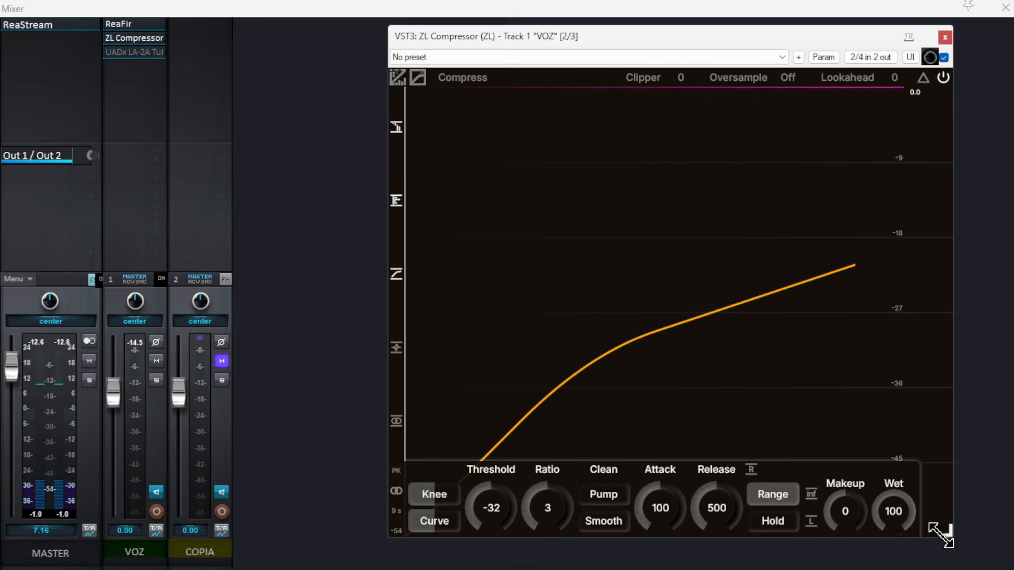
drag(744, 38, 719, 19)
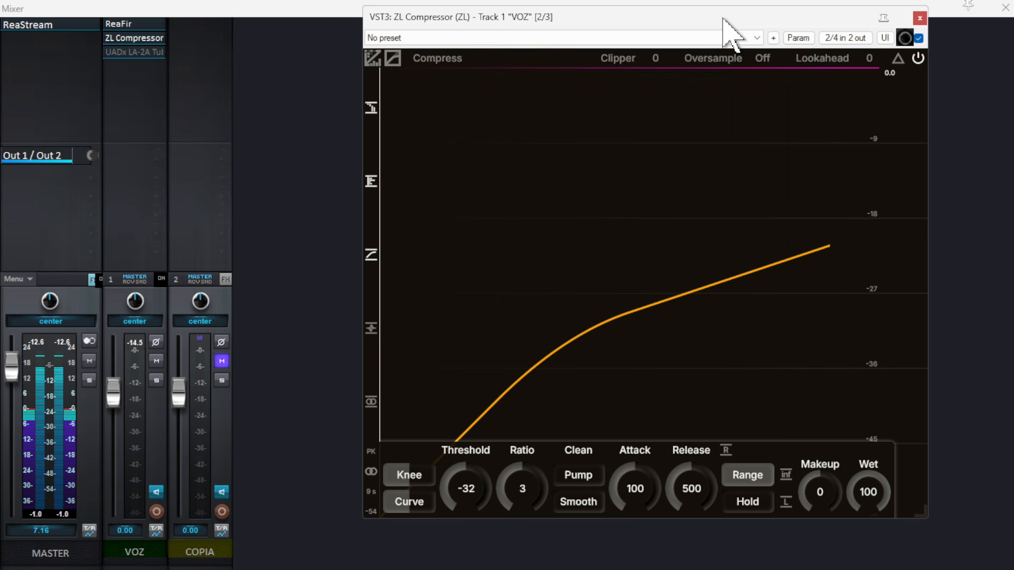
click(919, 18)
click(1005, 7)
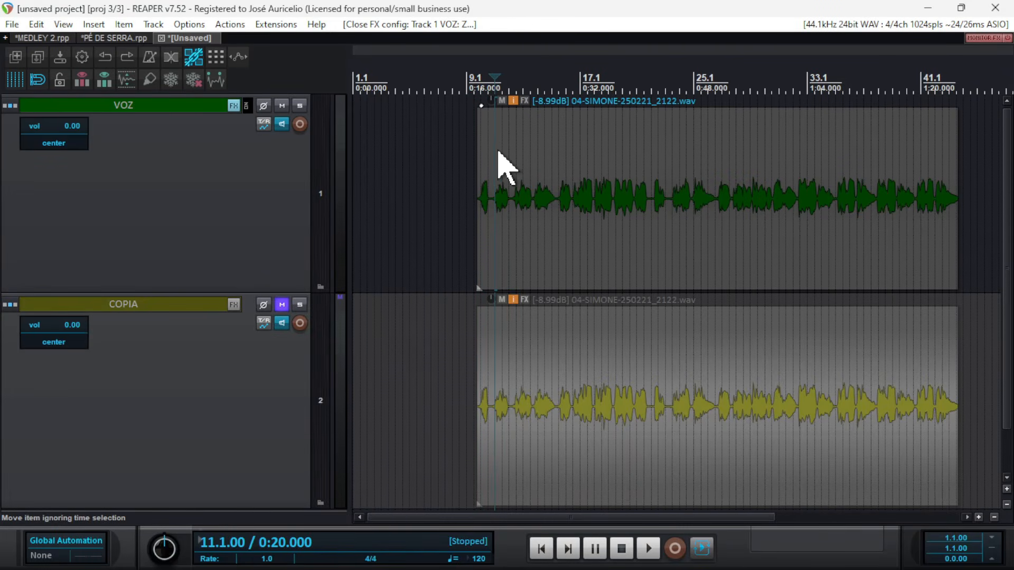
Place the edit cursor at 10.3.00 on the VOZ item and reopen that track's ZL Compressor.
scroll(499, 154, up, 5)
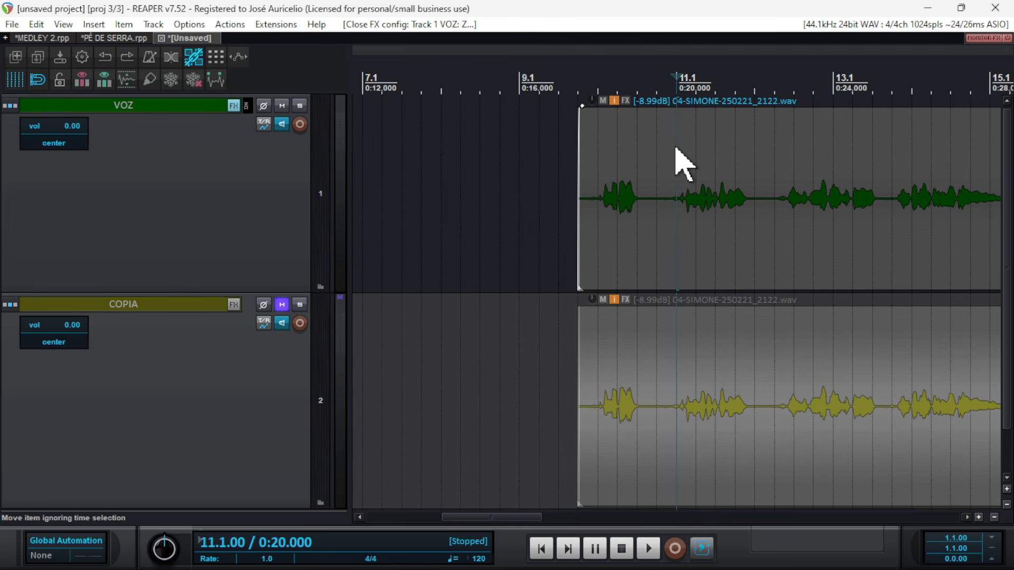
click(641, 148)
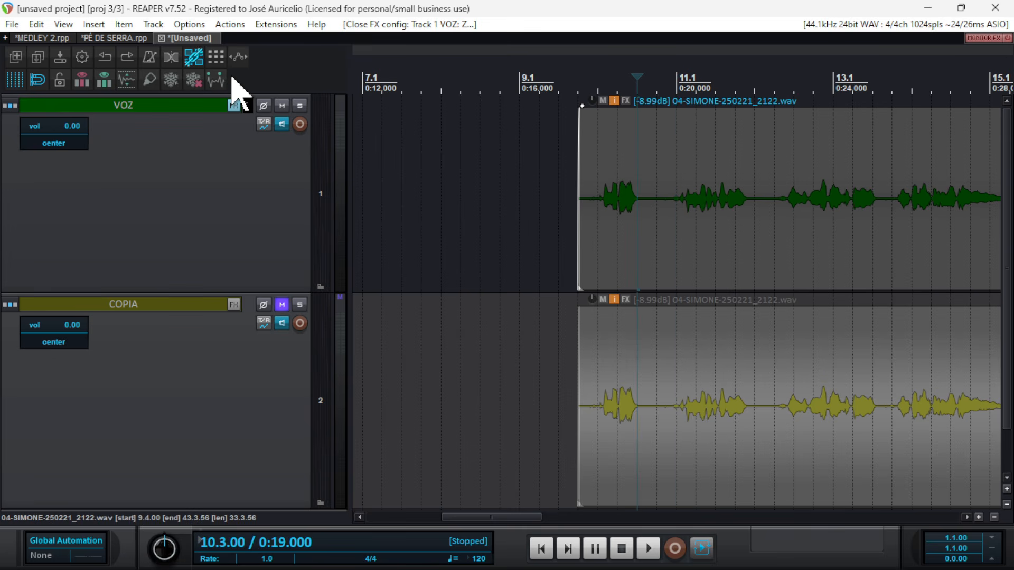
key(ctrl+m)
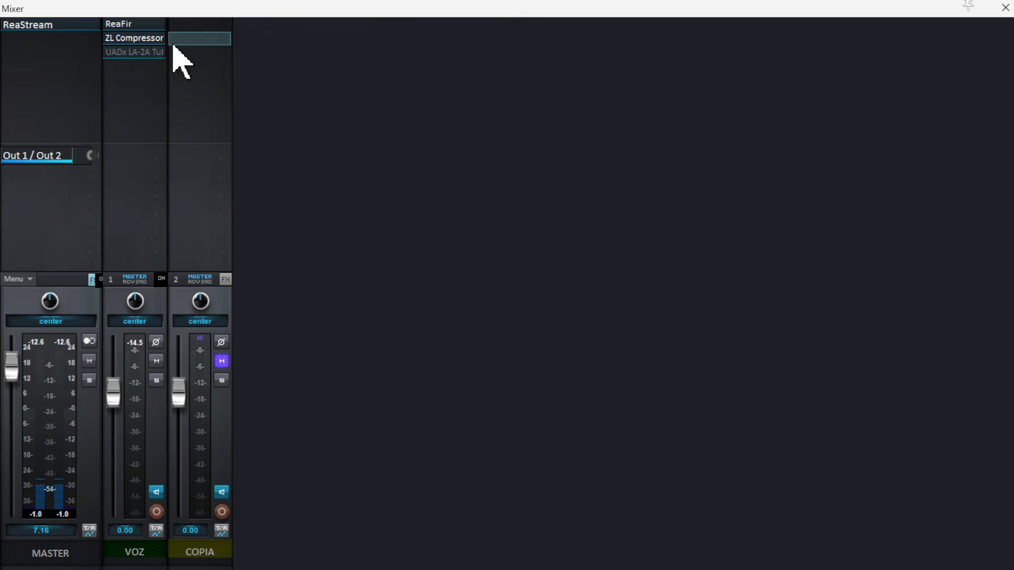
click(155, 38)
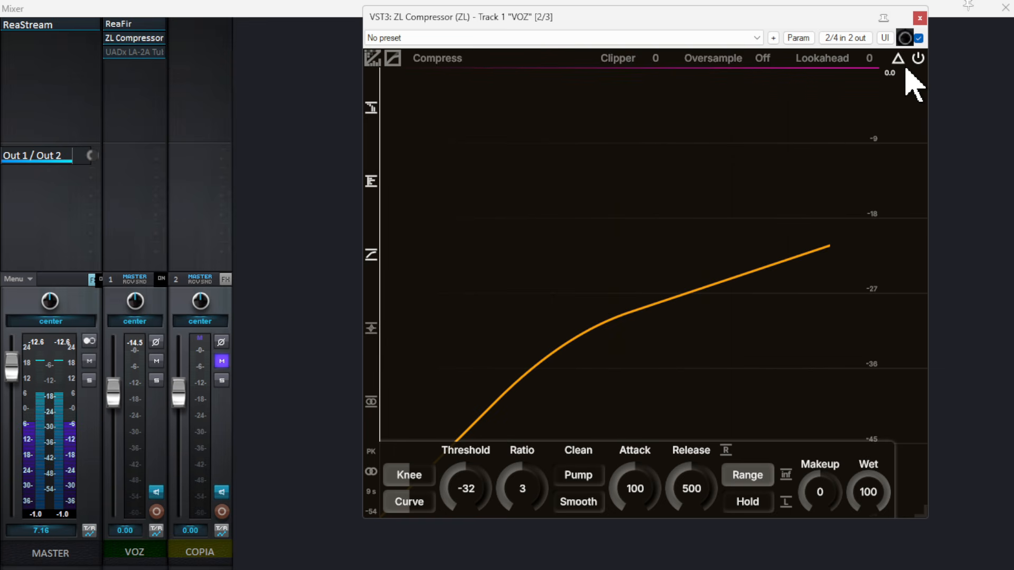
Reset the ZL Compressor's threshold to 0, and lower it to -22.1 while the vocal plays.
double_click(461, 484)
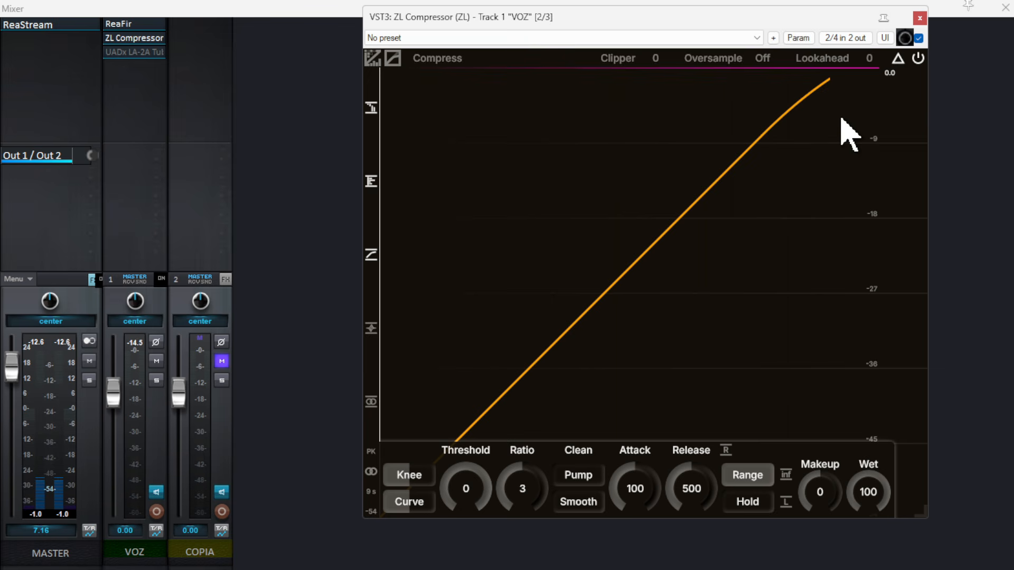
mouse_move(426, 469)
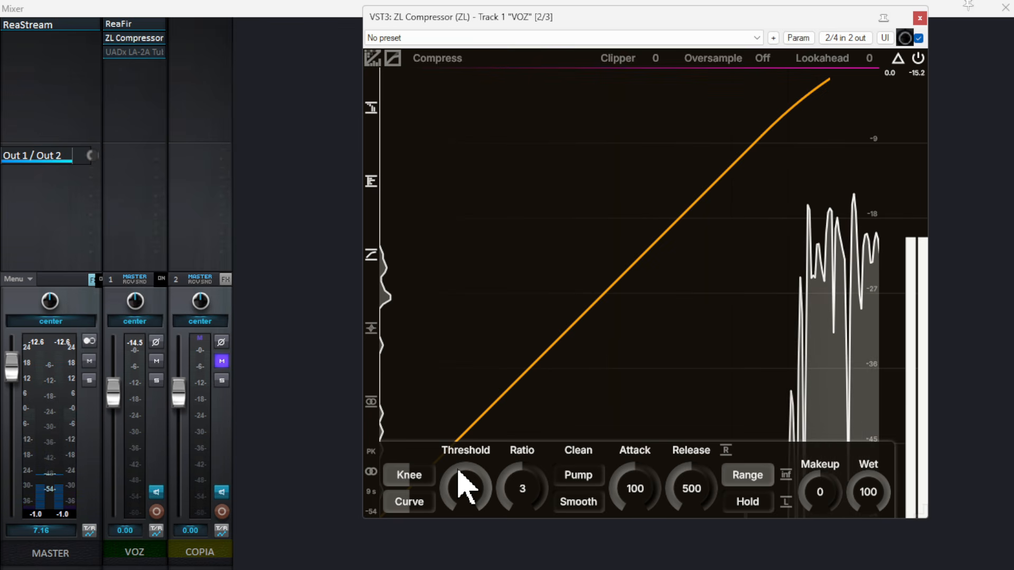
drag(458, 471, 445, 532)
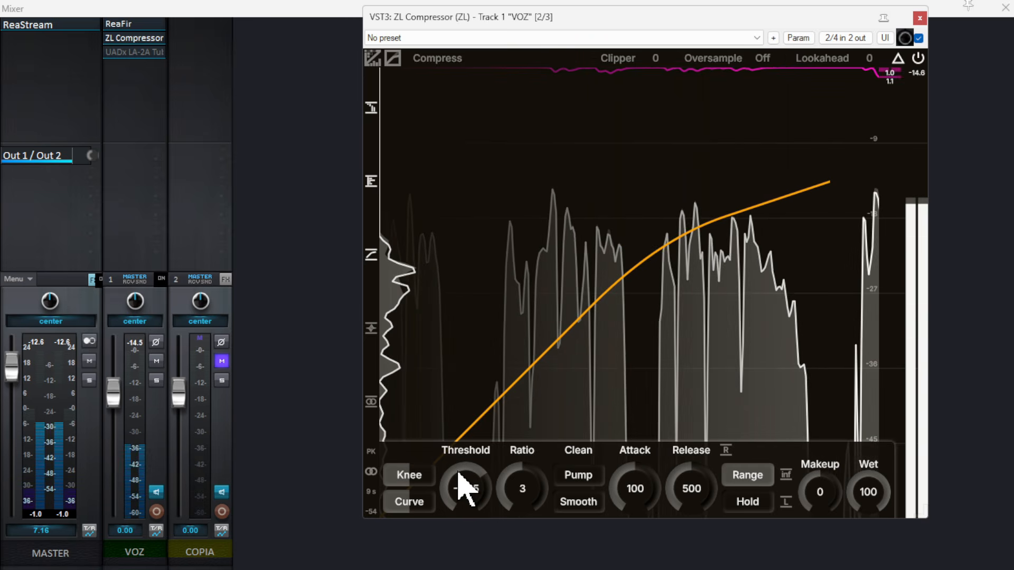
scroll(465, 489, down, 3)
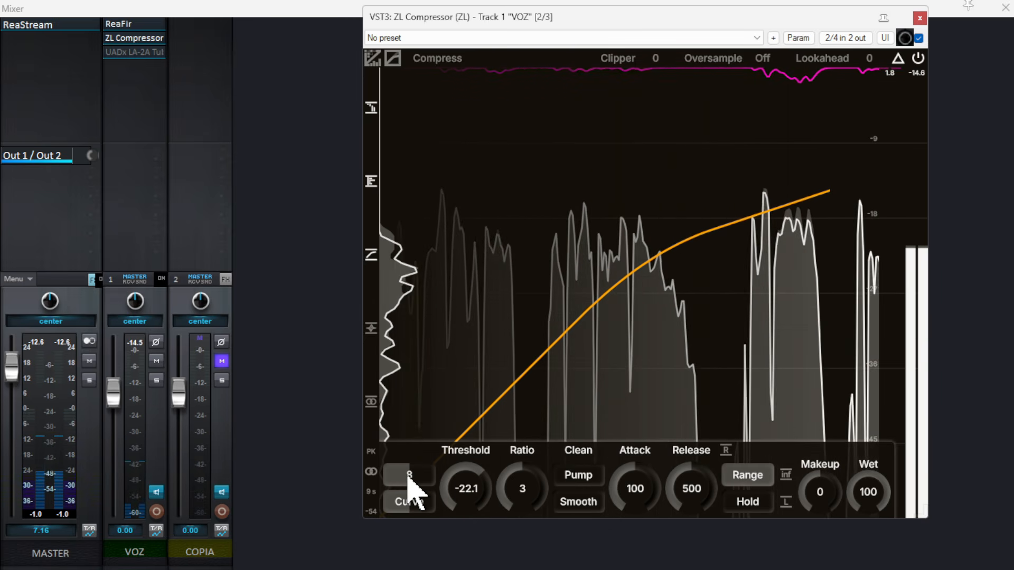
Reduce the ZL Compressor's knee and increase its curve amount.
drag(409, 481, 391, 491)
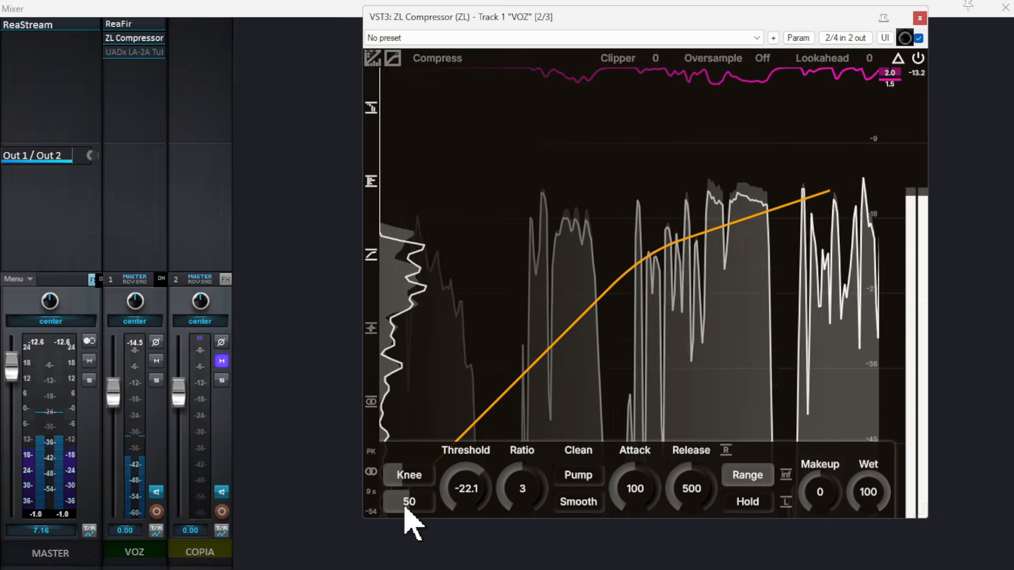
drag(405, 507, 458, 511)
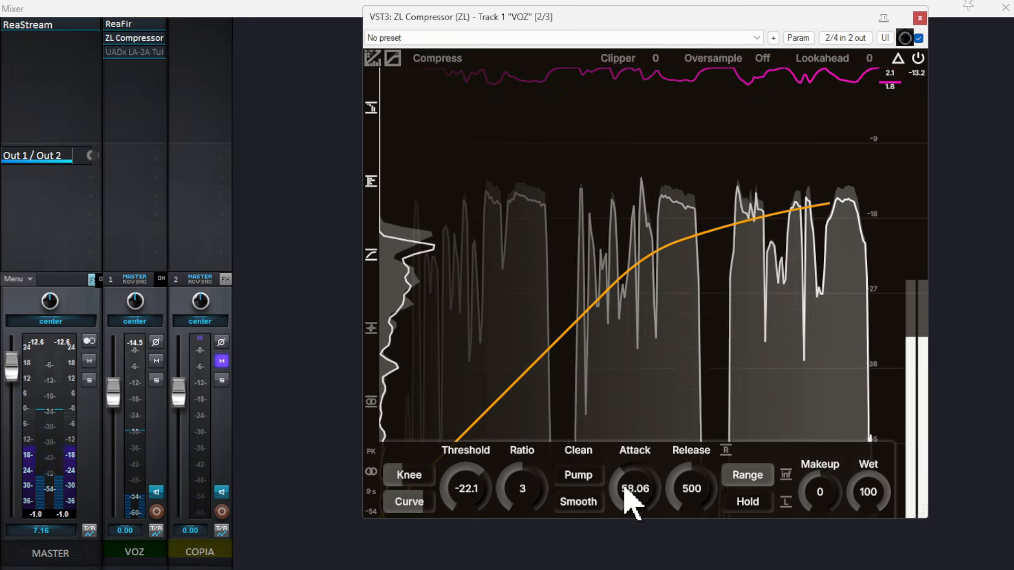
Set the ZL Compressor's attack to 85.48, its release to 789.5 and its threshold to -26.5.
drag(629, 487, 629, 493)
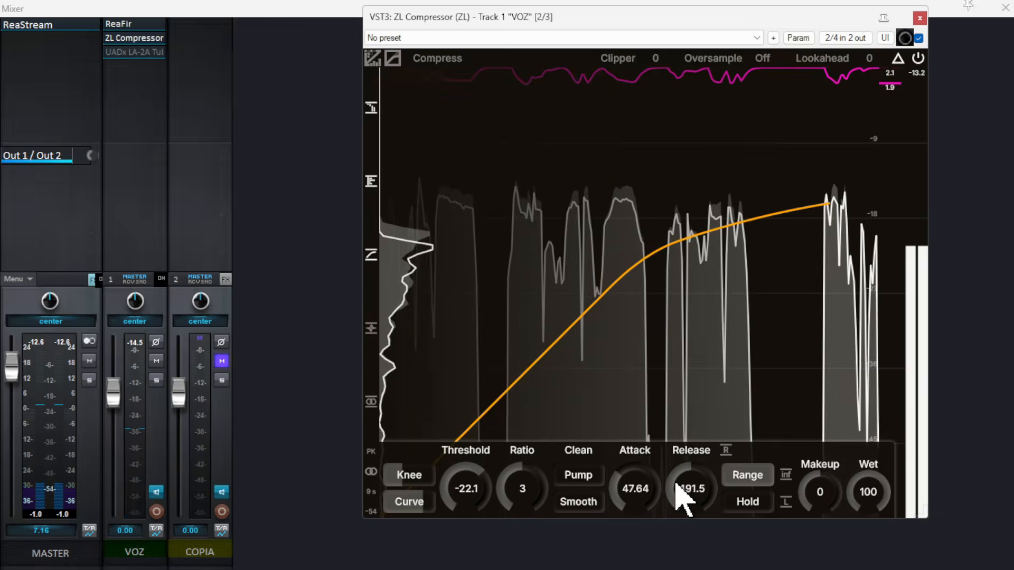
drag(686, 480, 633, 469)
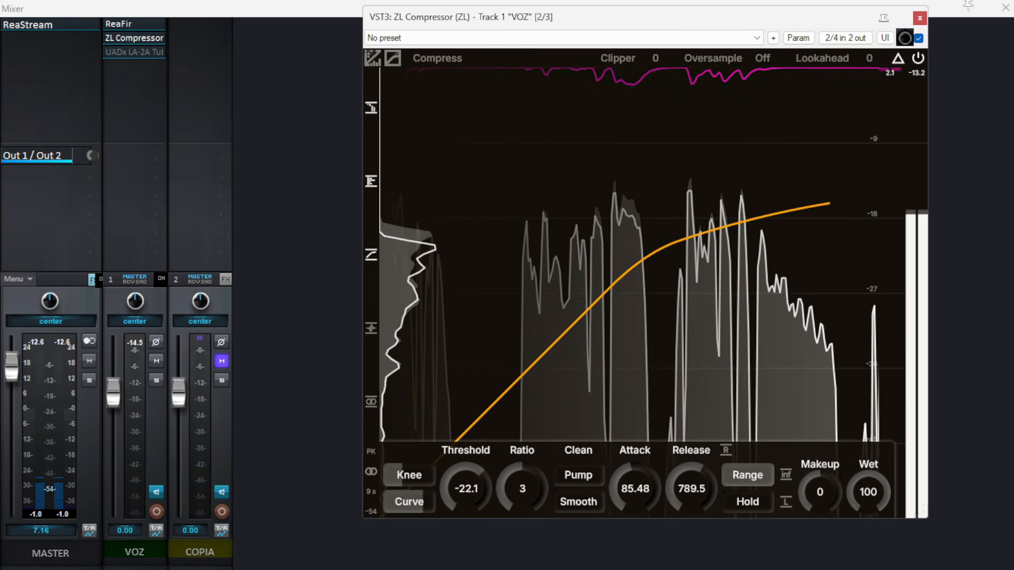
drag(457, 475, 450, 479)
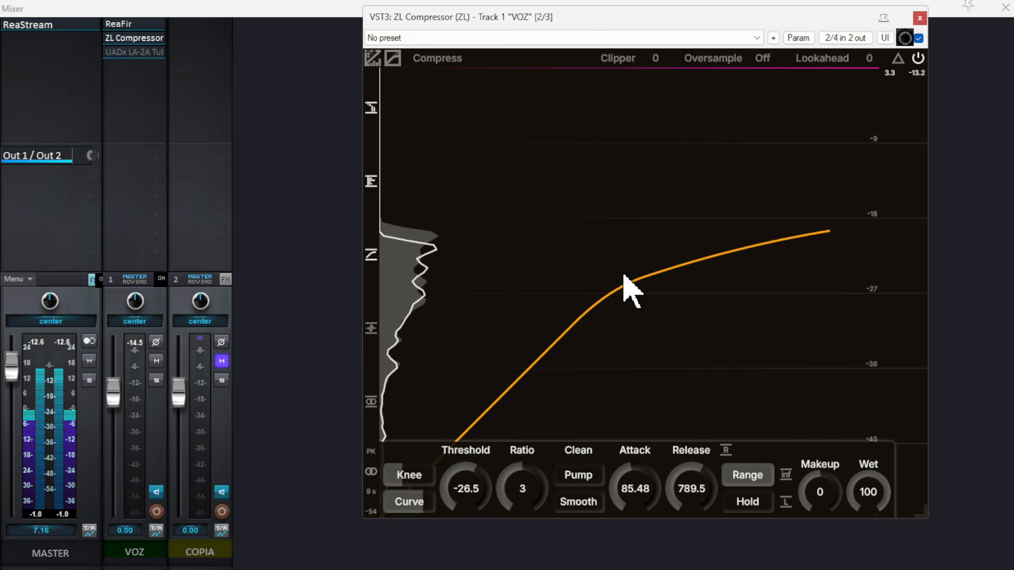
Play the vocal, raise the ZL Compressor's makeup gain to 2.64, and compare the sound with the effect bypassed.
key(space)
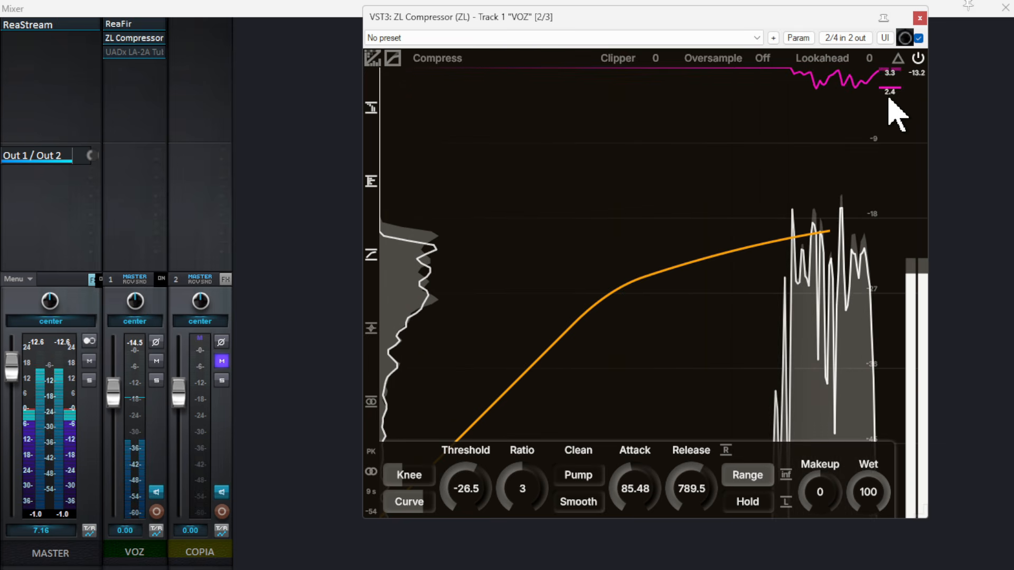
scroll(808, 499, up, 3)
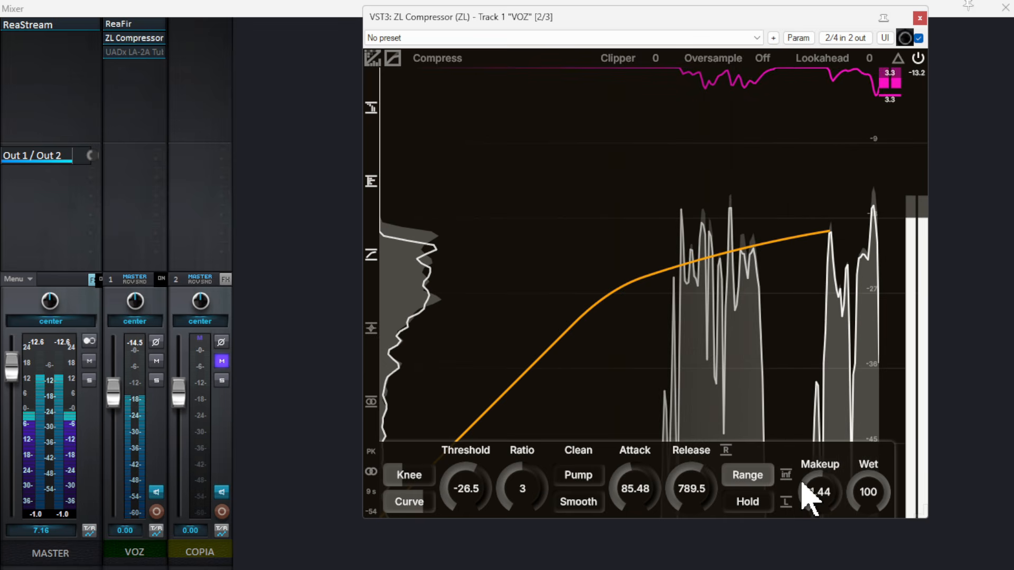
scroll(808, 496, up, 1)
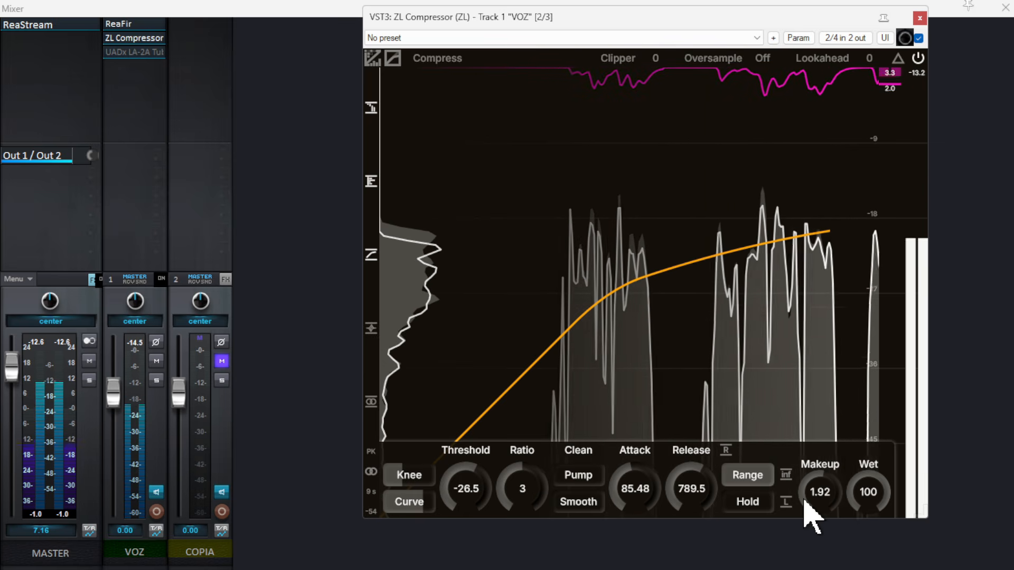
scroll(808, 499, up, 2)
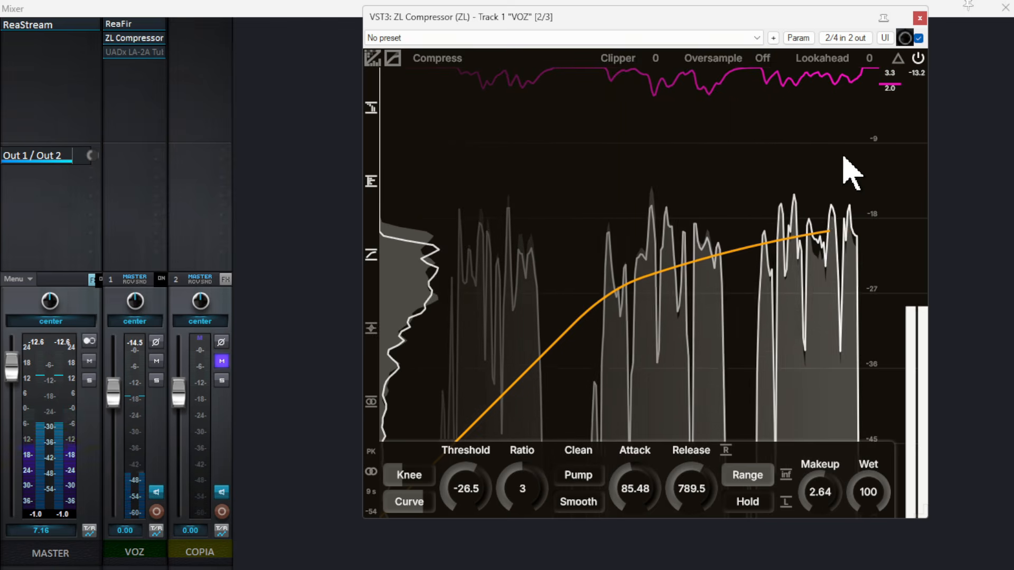
click(919, 38)
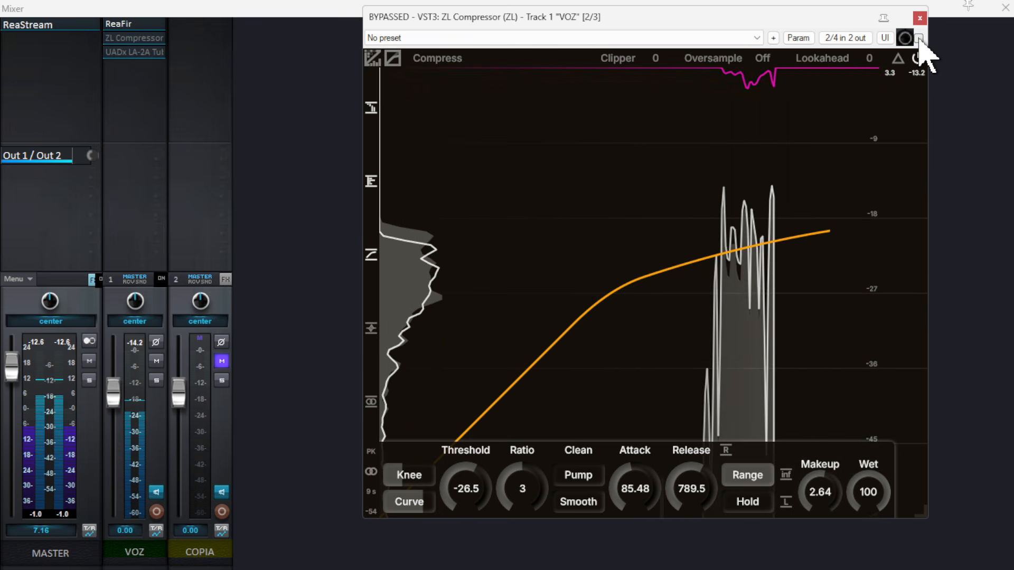
click(920, 38)
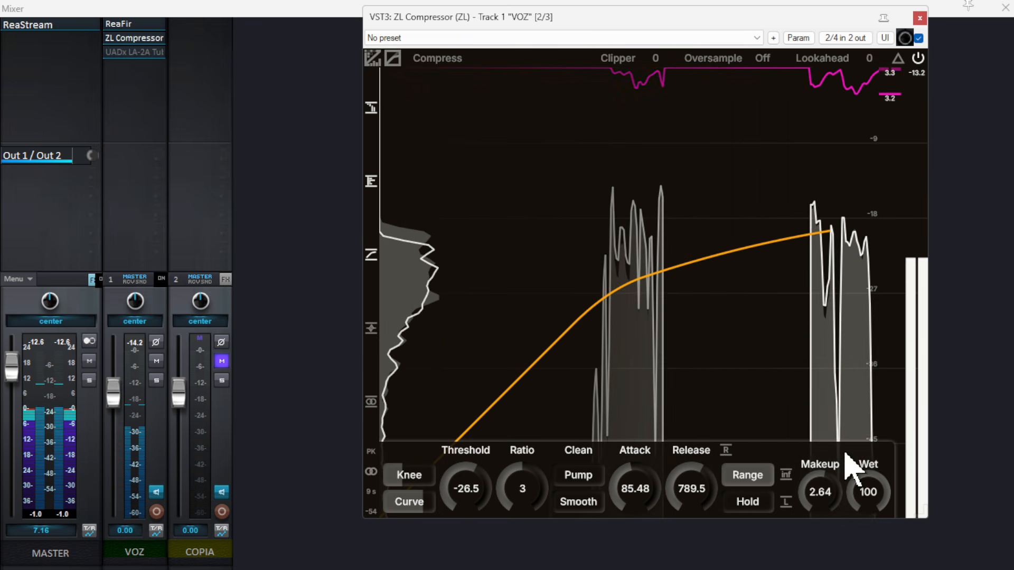
Set the ZL Compressor's makeup gain to 1.68, compare against bypass, and close it with the effect enabled.
scroll(813, 493, up, 1)
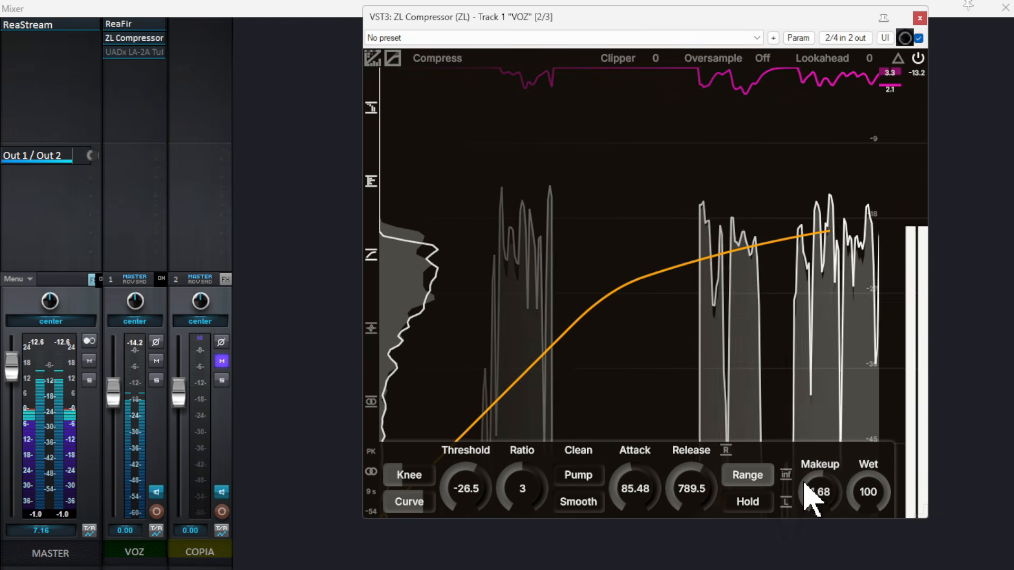
click(921, 41)
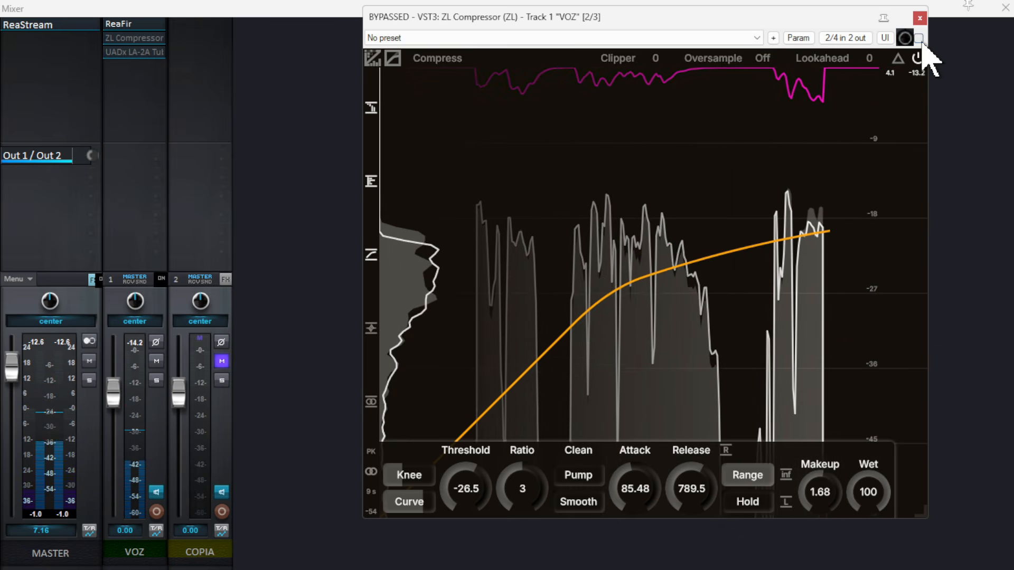
click(921, 41)
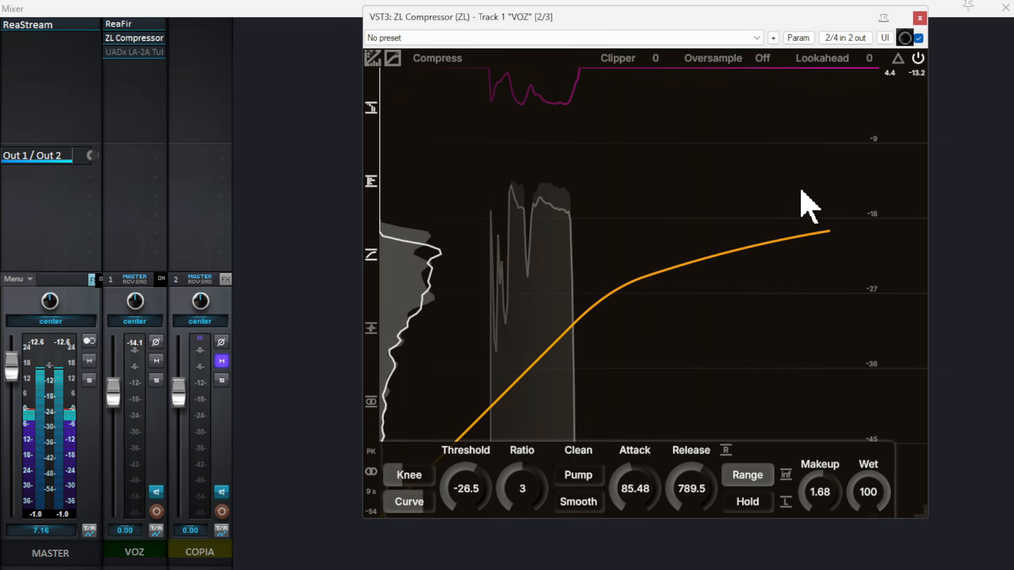
click(919, 18)
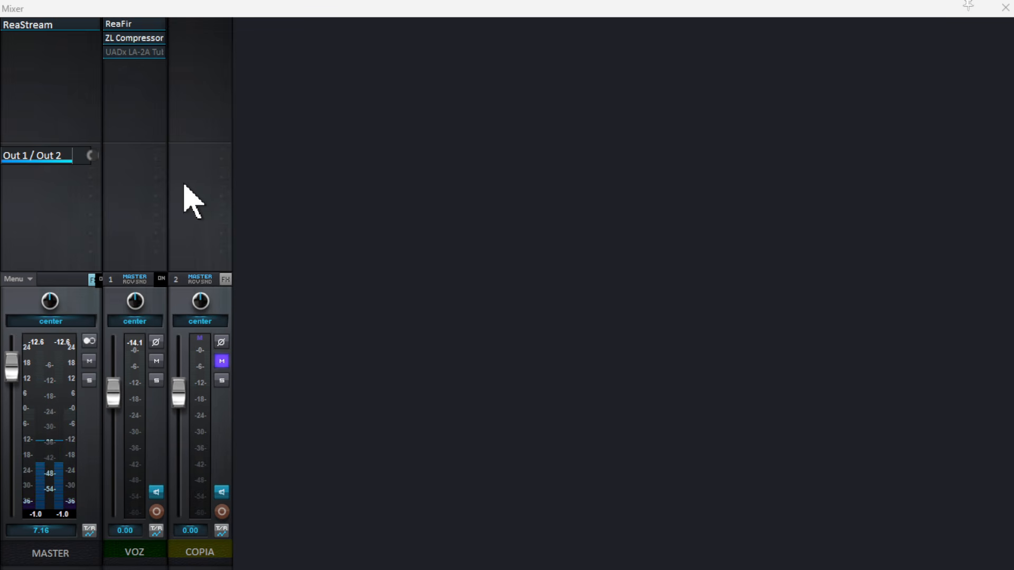
Open the UADx LA-2A Tube Compressor on the VOZ track and enable it.
click(148, 52)
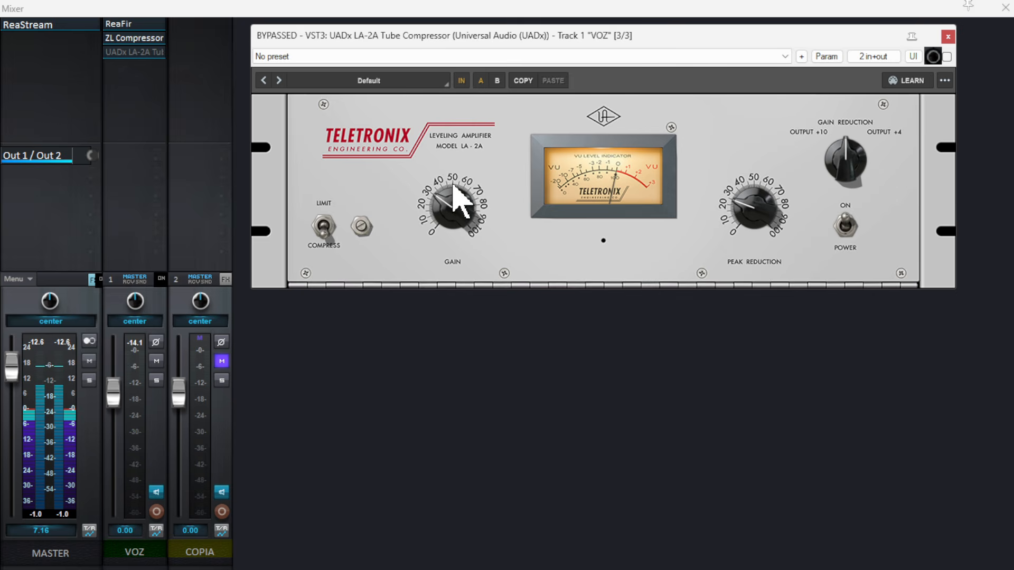
click(947, 57)
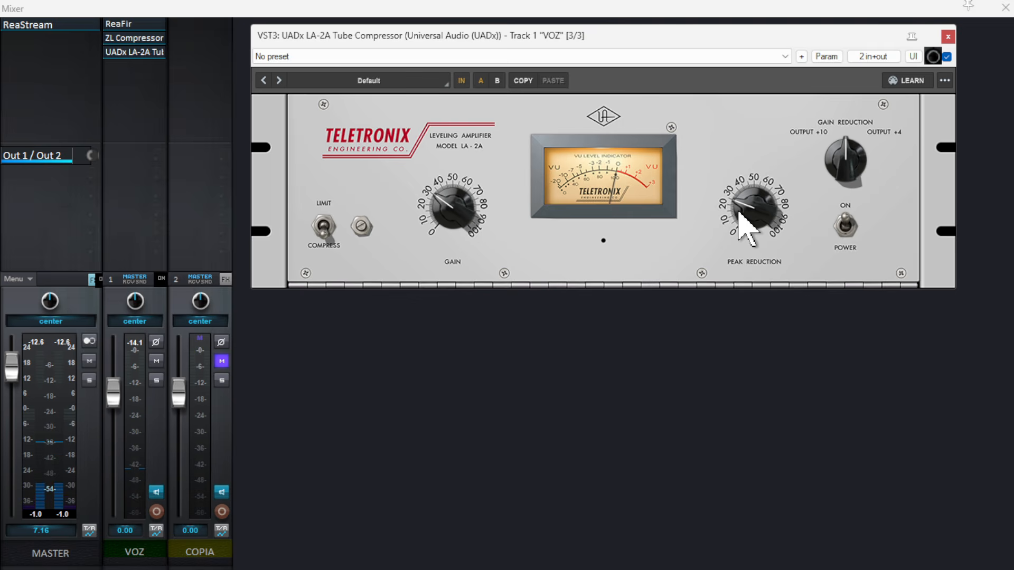
Raise the LA-2A's peak reduction to about 60 while the vocal plays and compare the sound with its power off.
drag(740, 215, 752, 176)
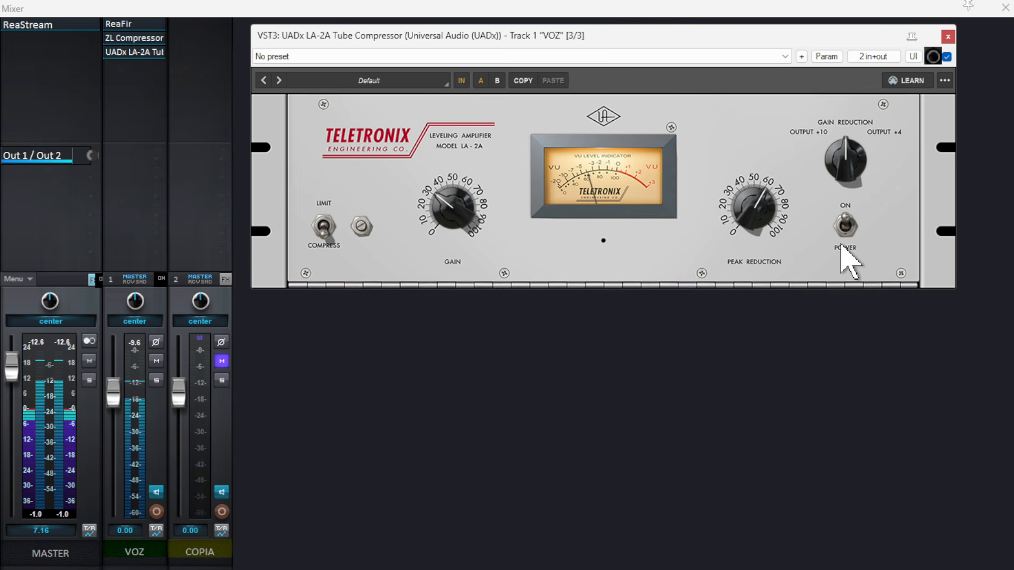
click(845, 226)
click(851, 219)
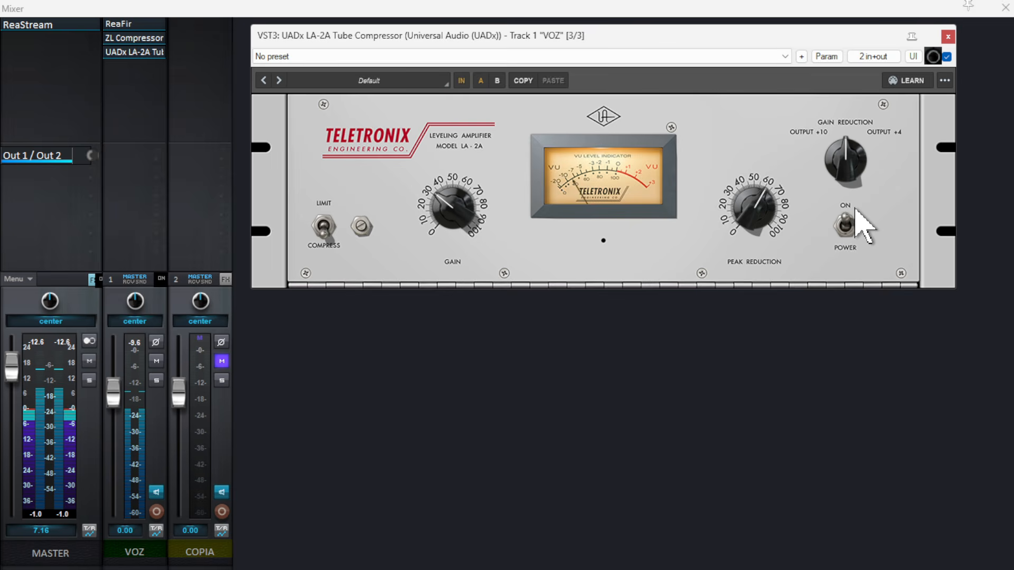
Lower the LA-2A's gain slightly, check it against the unpowered sound, and close the plugin and the mixer.
drag(436, 212, 435, 222)
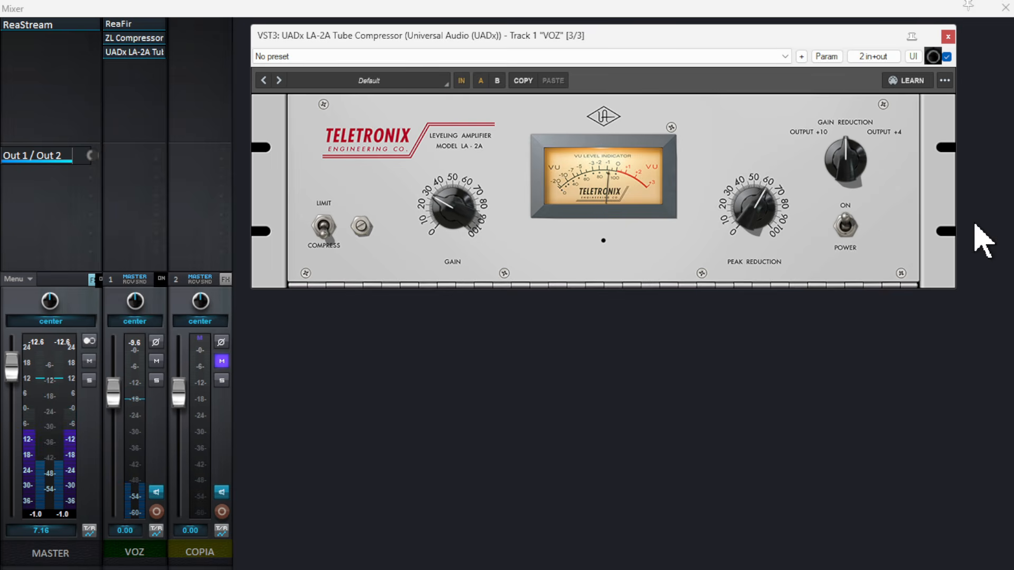
click(850, 232)
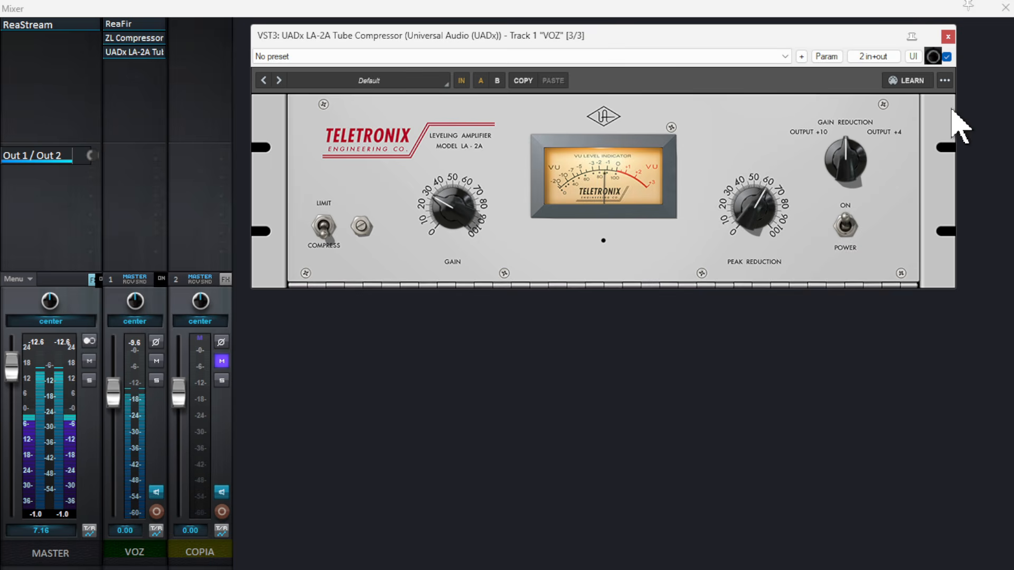
click(947, 36)
click(1005, 8)
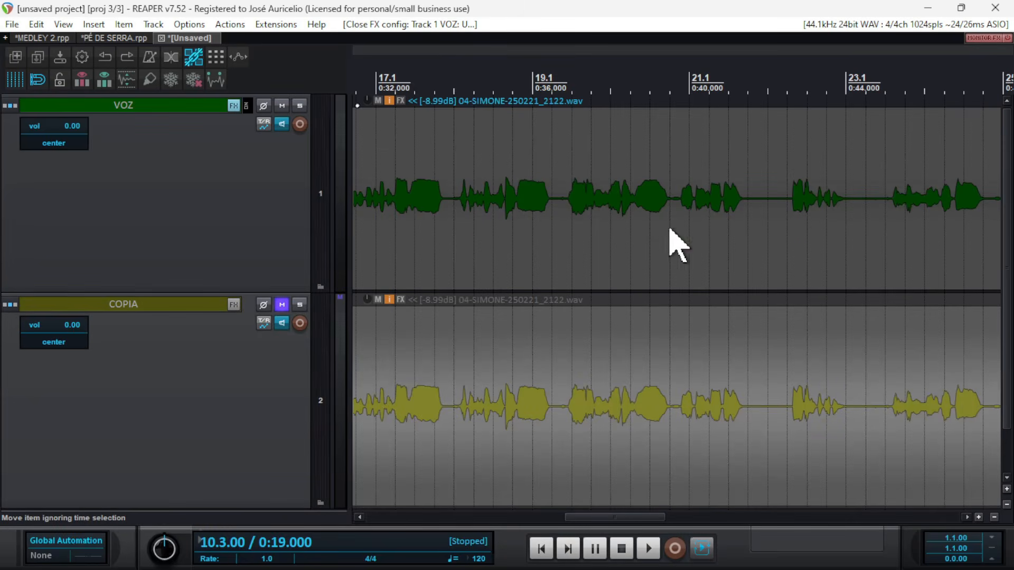
Place the edit cursor at bar 17.1 on the VOZ item and reopen the LA-2A from the mixer.
scroll(834, 393, down, 5)
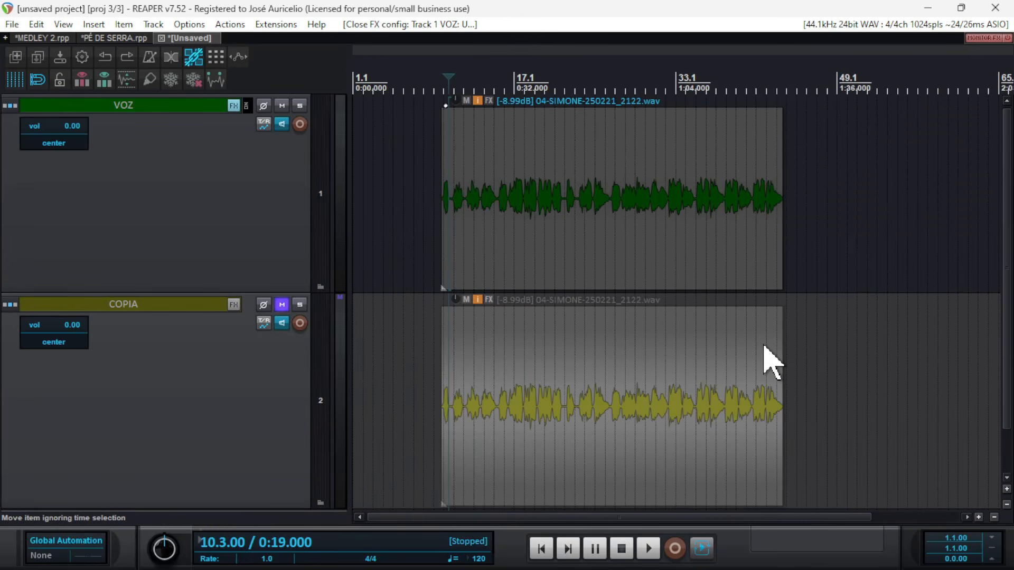
click(512, 238)
click(517, 232)
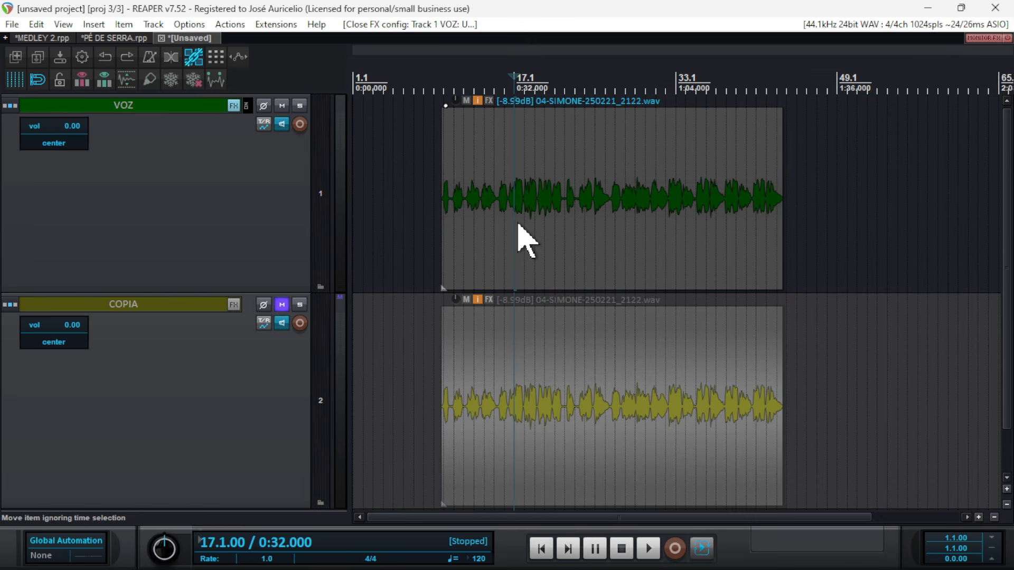
key(ctrl+m)
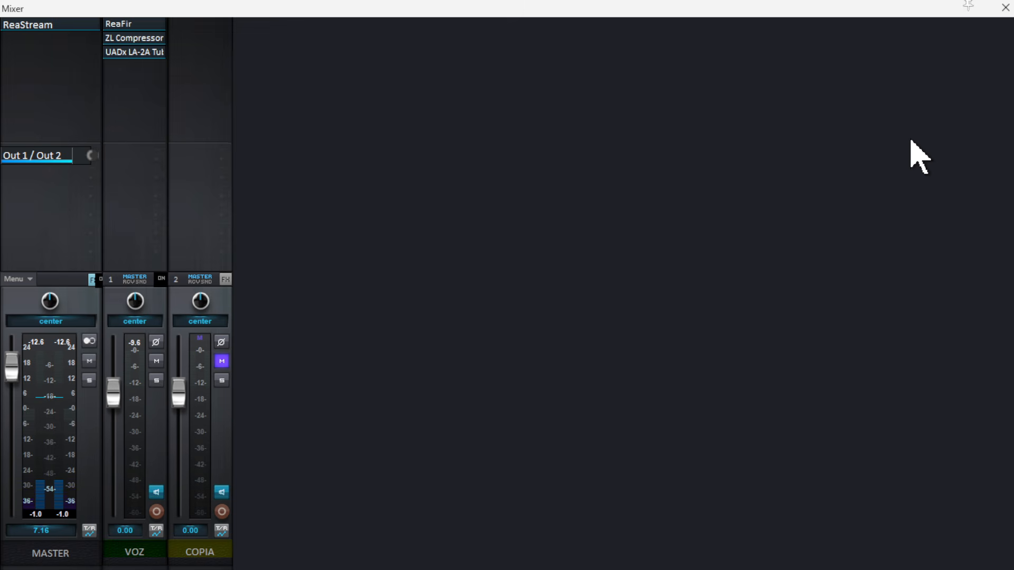
click(149, 55)
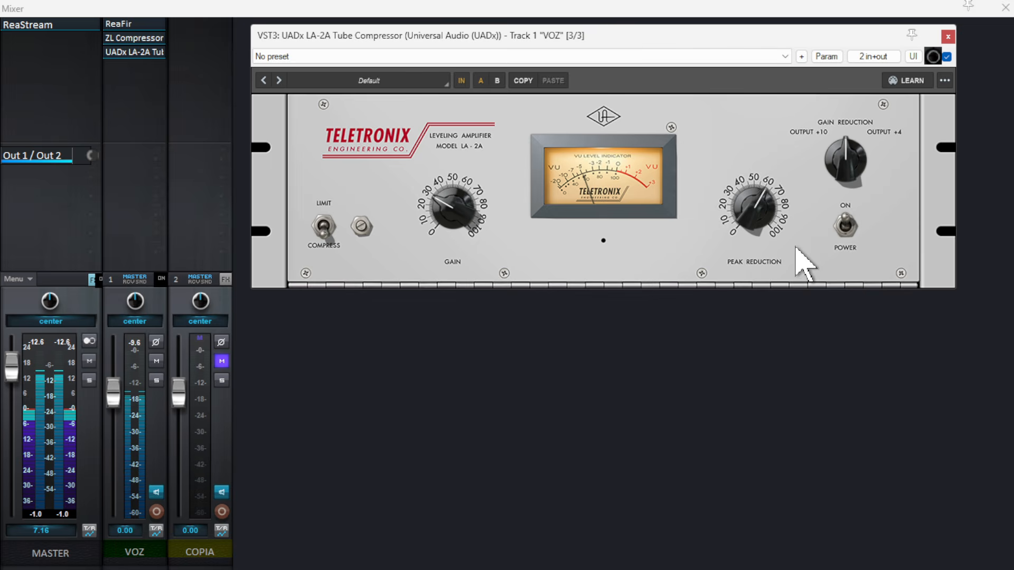
Compare the vocal with the LA-2A's power off and on, leave it on, and close the plugin and the mixer.
click(846, 227)
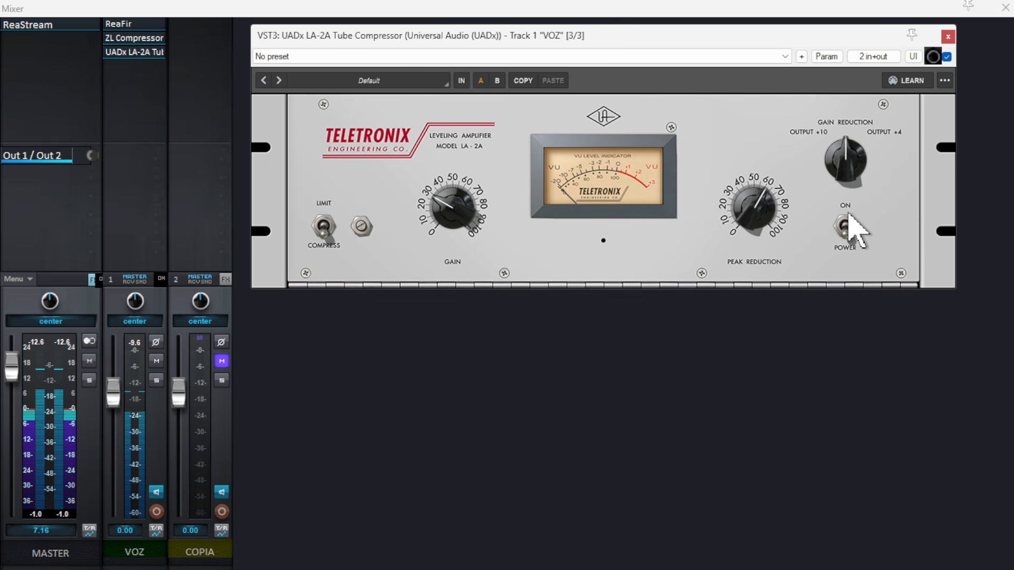
click(847, 225)
click(846, 227)
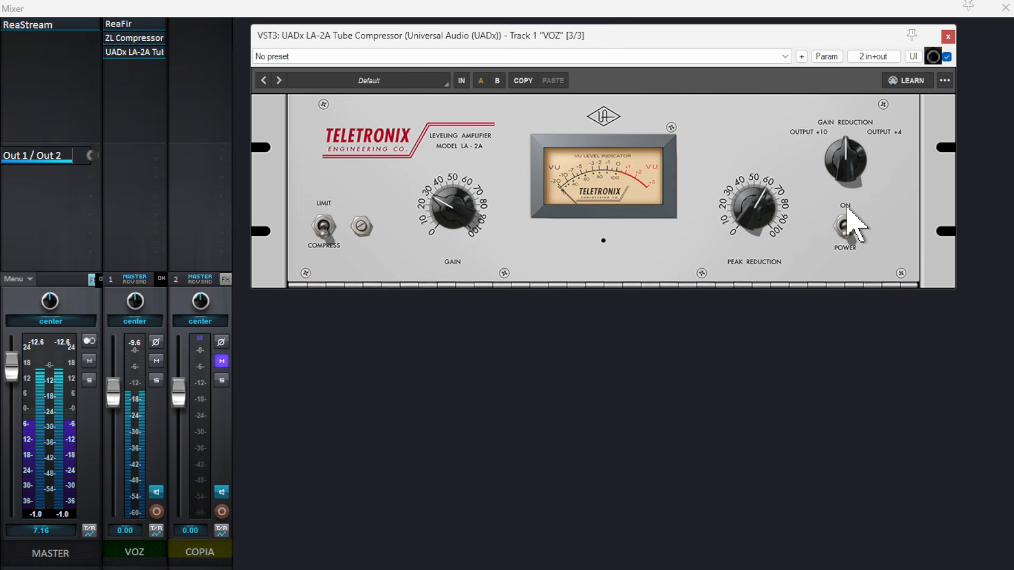
click(844, 225)
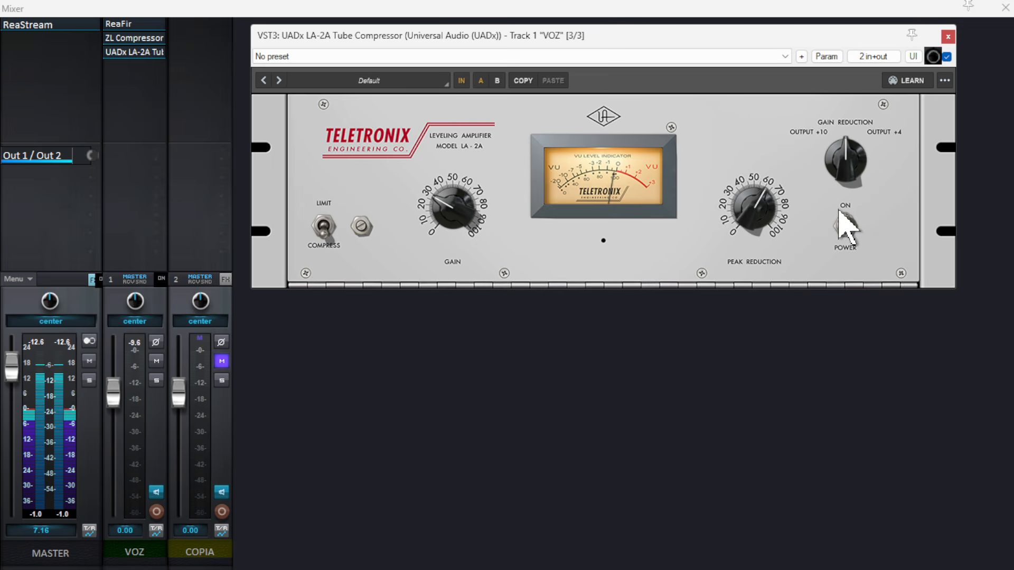
click(948, 37)
click(1004, 9)
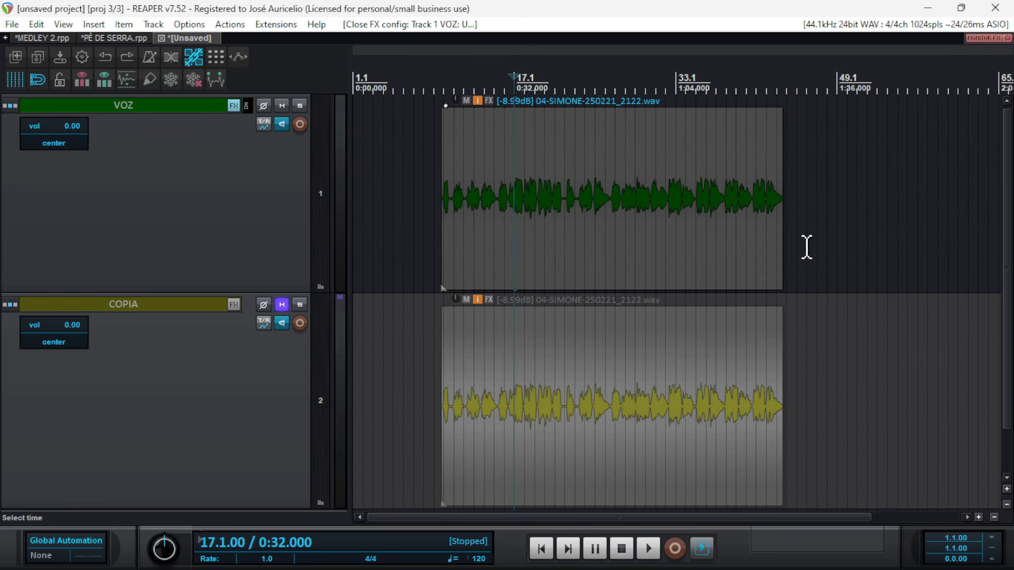
Freeze the VOZ track to mono and unlock its frozen item, with the edit cursor at bar 10.1.
right_click(231, 165)
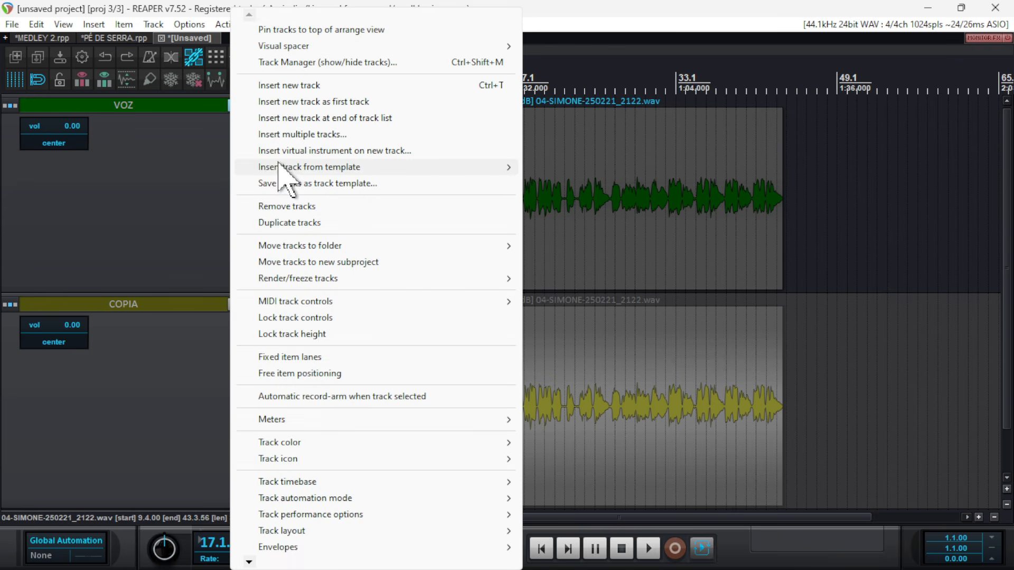
mouse_move(315, 278)
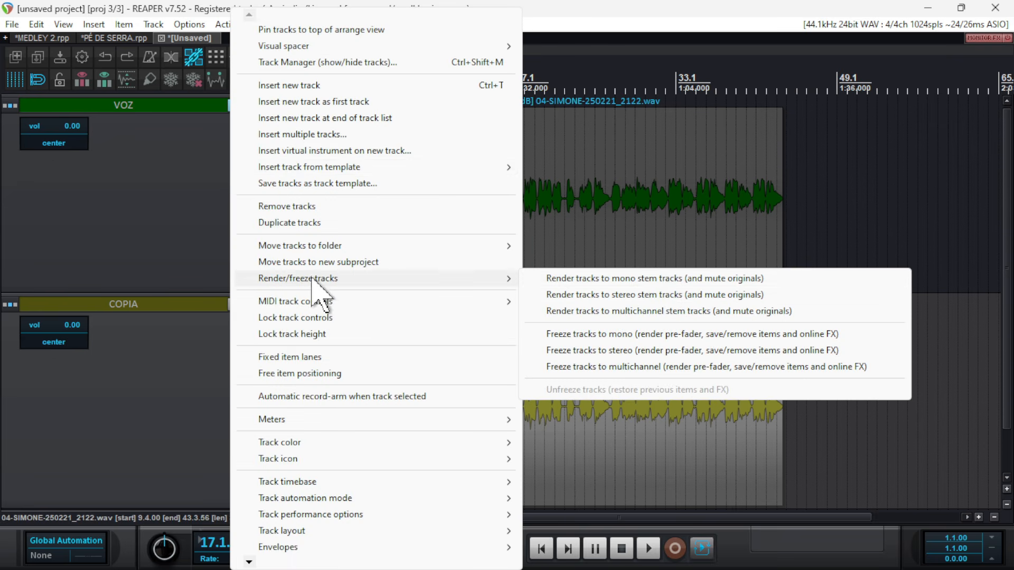
click(645, 335)
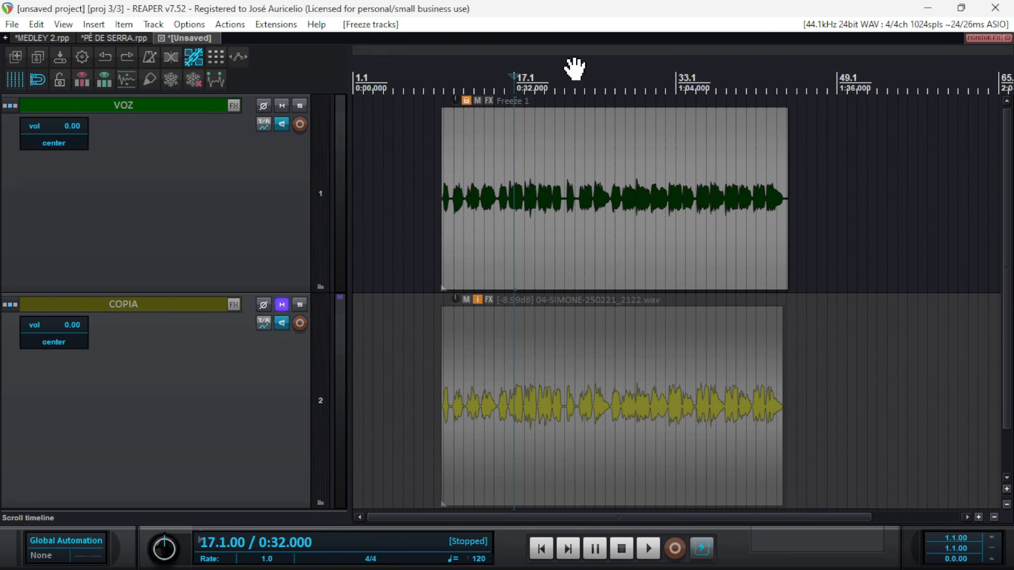
ctrl+click(444, 129)
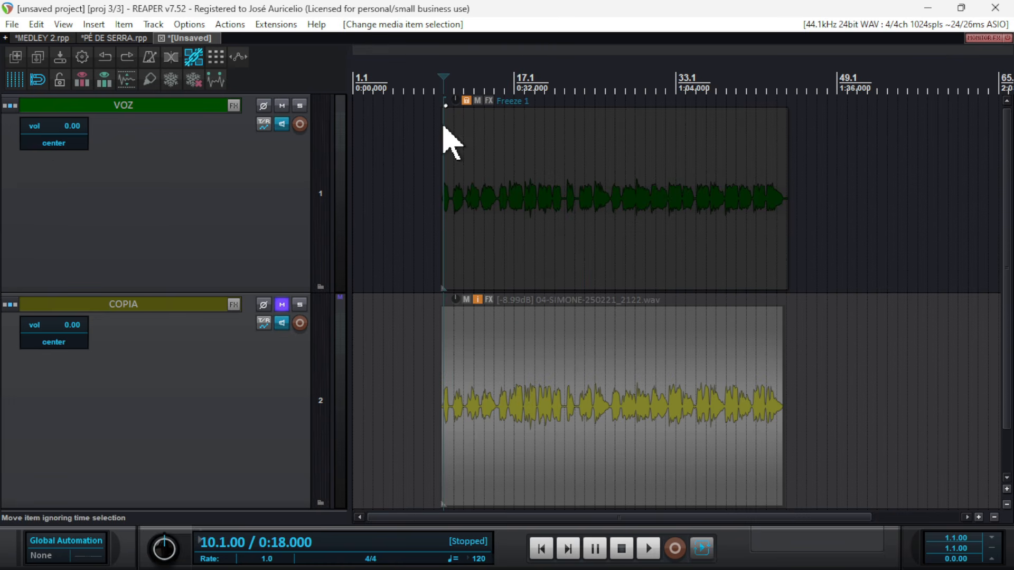
click(467, 101)
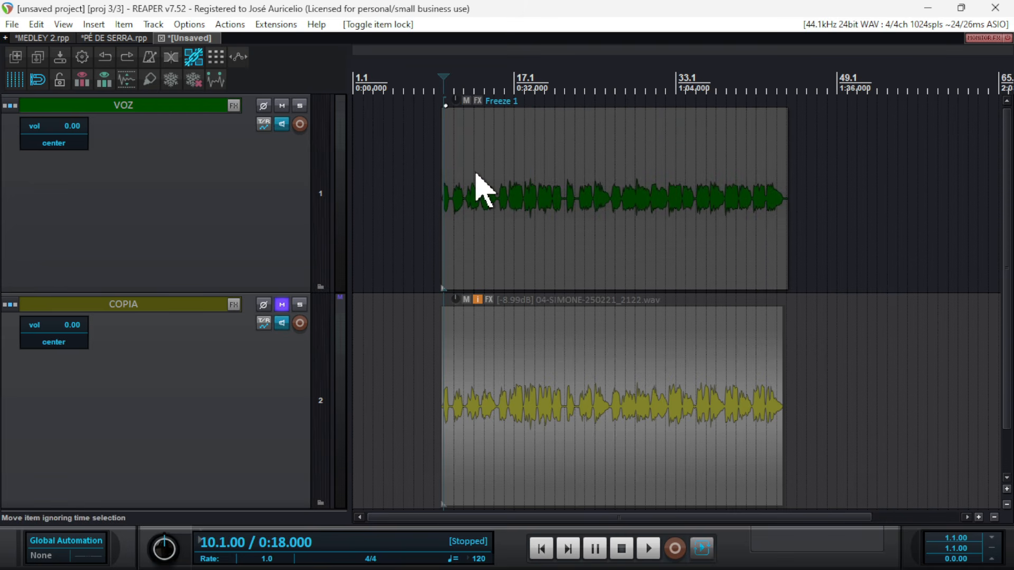
Play from bar 10.1 and compare the compressed VOZ track with the original by toggling solo on COPIA.
key(space)
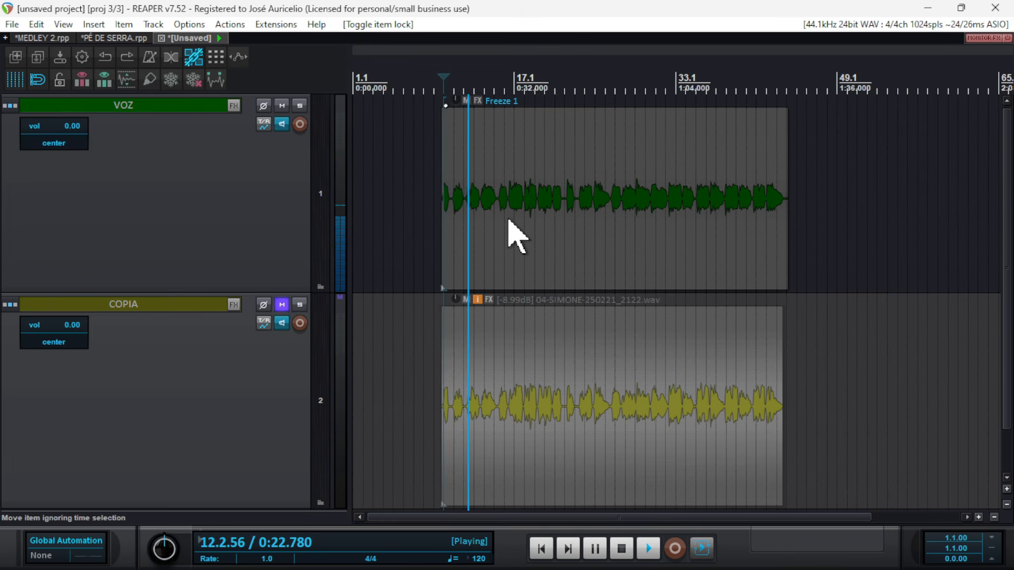
key(space)
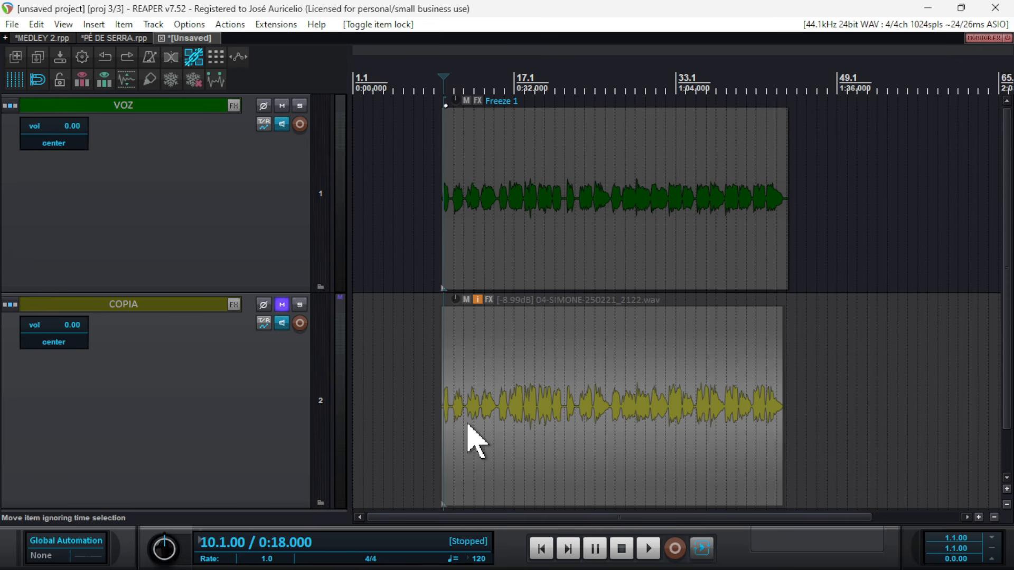
key(space)
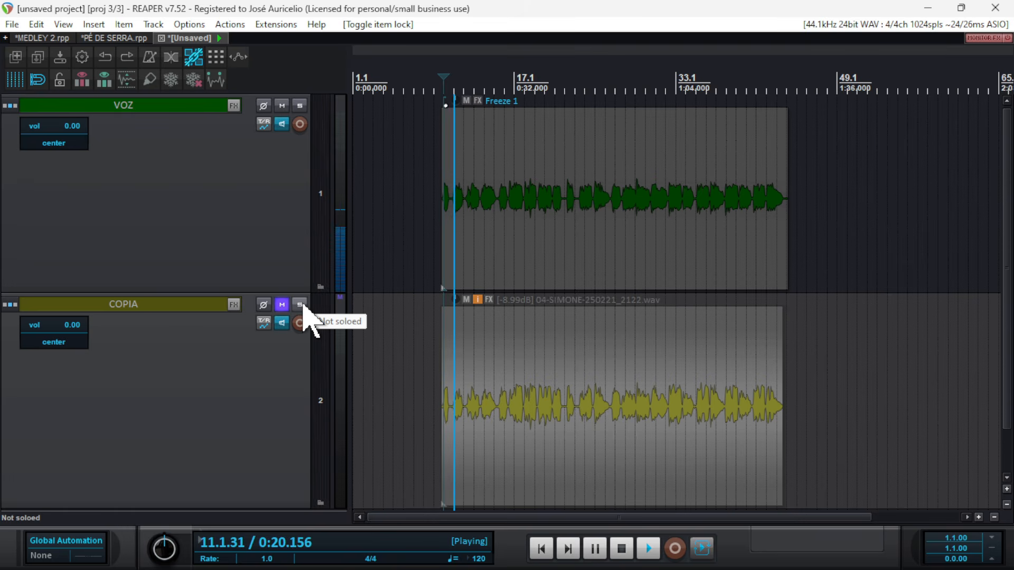
click(303, 306)
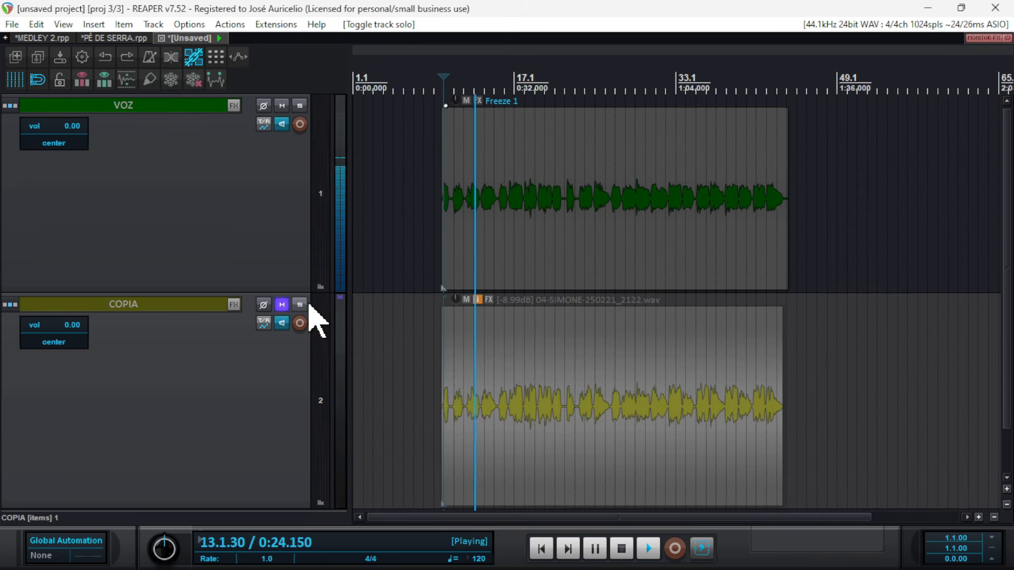
click(301, 306)
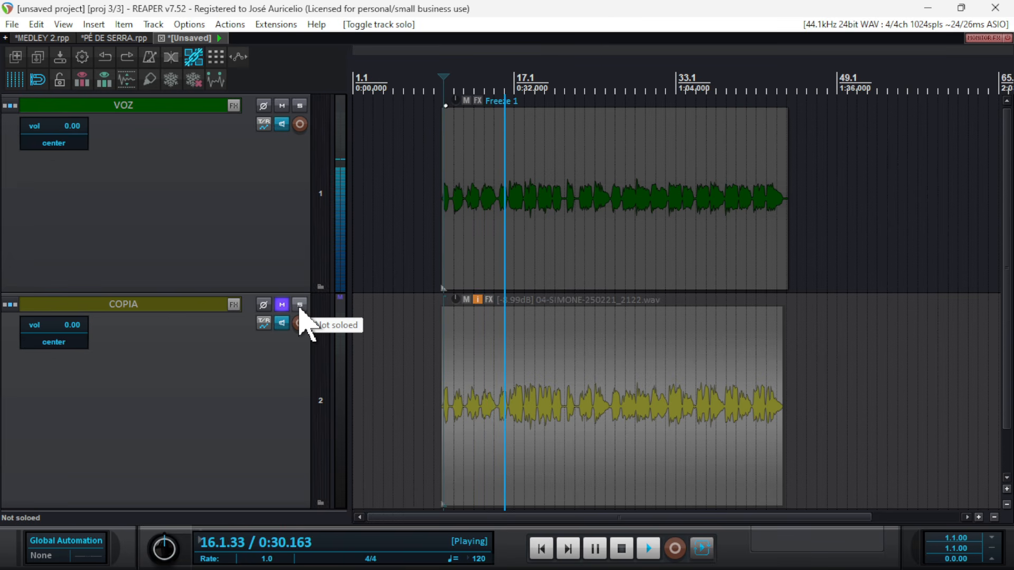
click(300, 306)
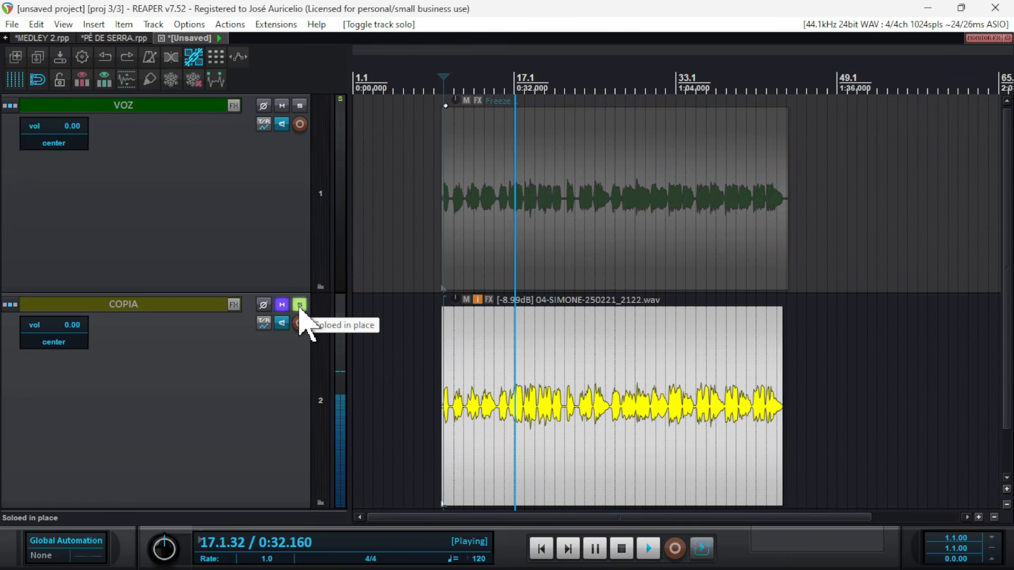
click(299, 306)
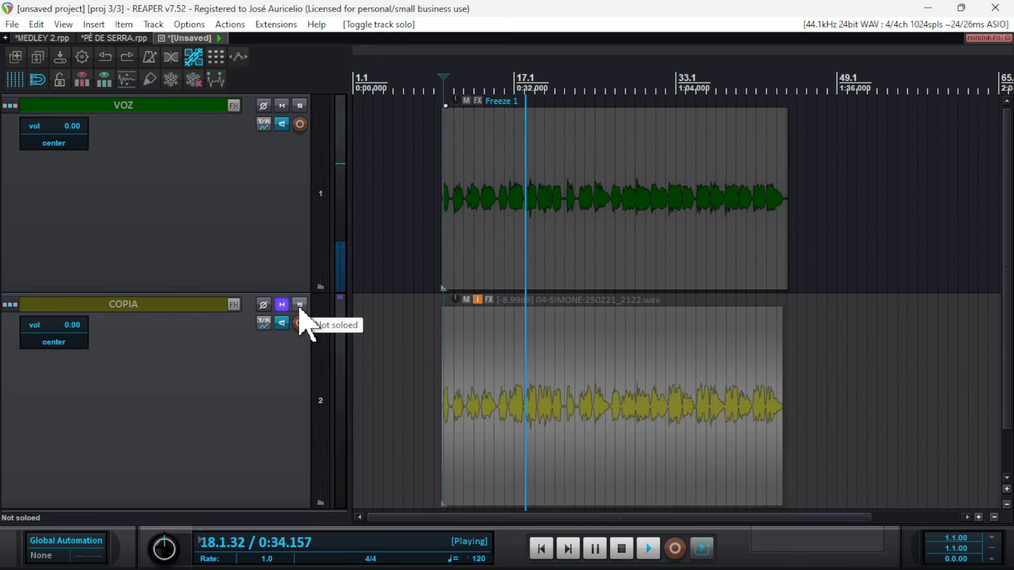
Replay from bar 11.1, briefly solo COPIA for another comparison with VOZ, and stop playback.
click(458, 238)
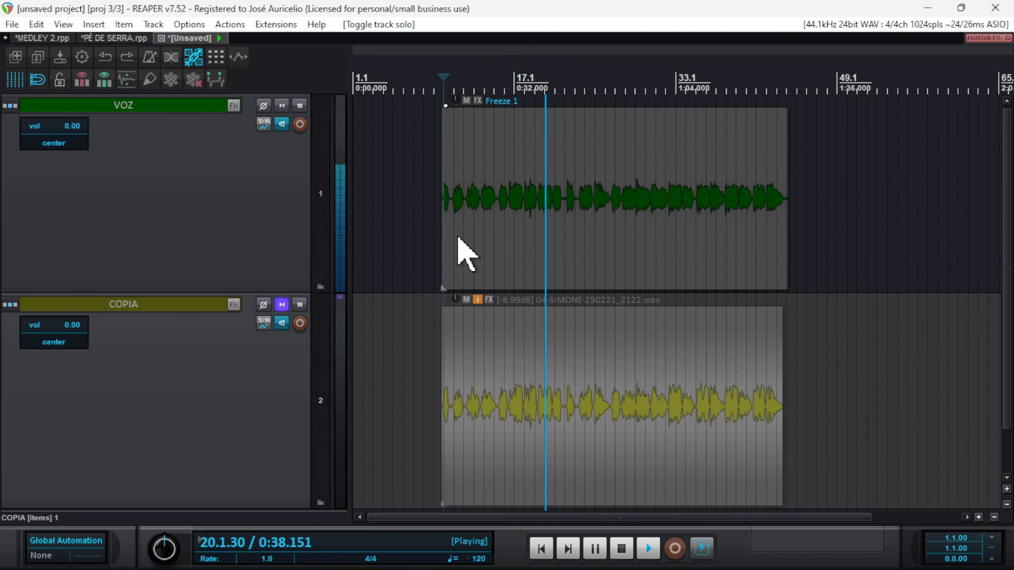
key(space)
key(space)
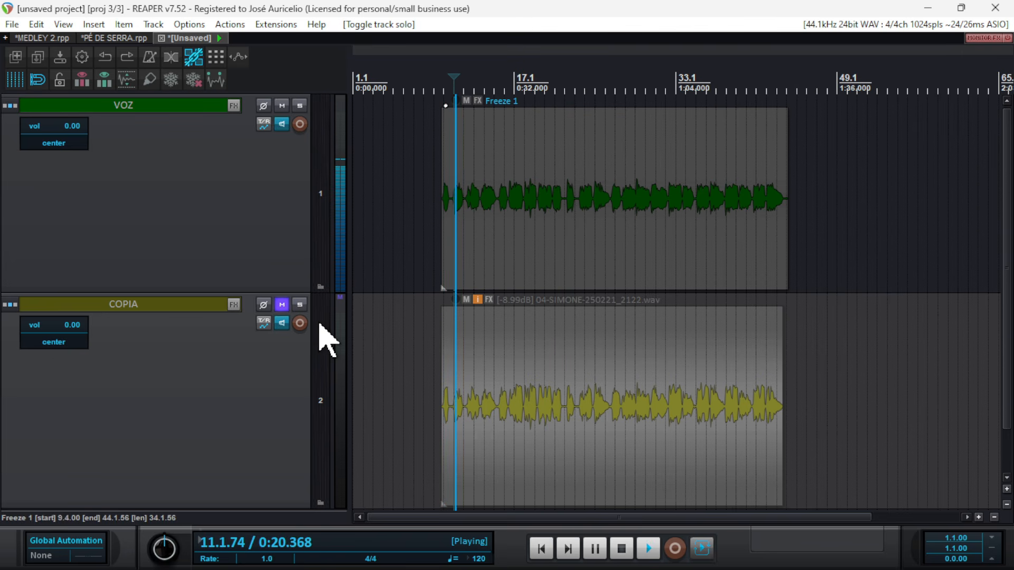
click(300, 306)
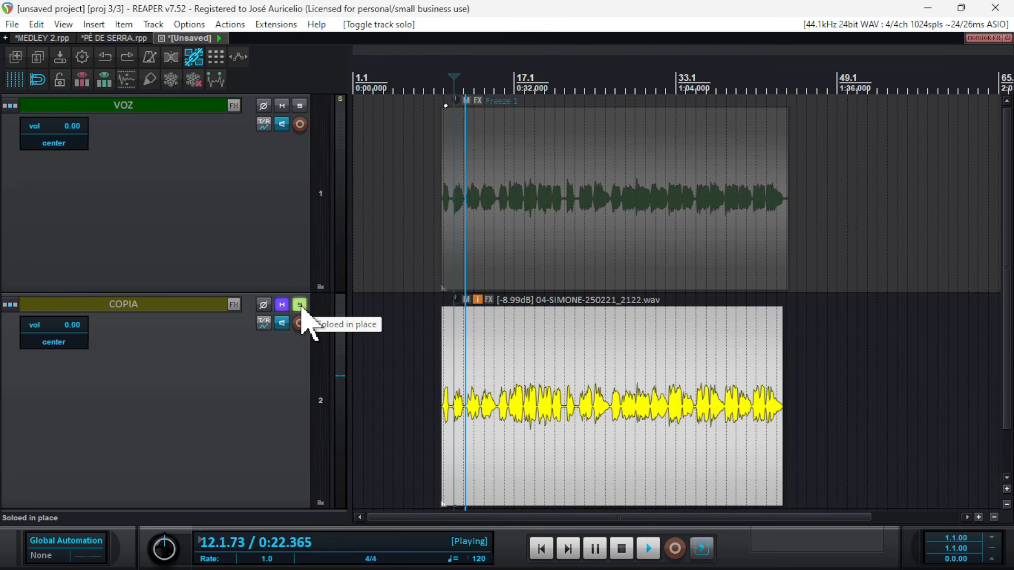
click(301, 306)
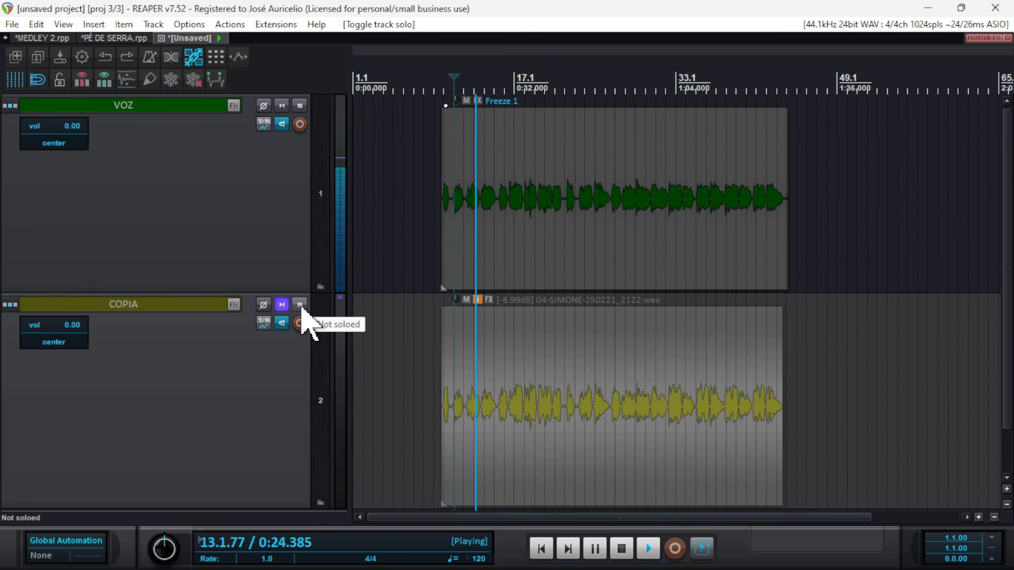
key(space)
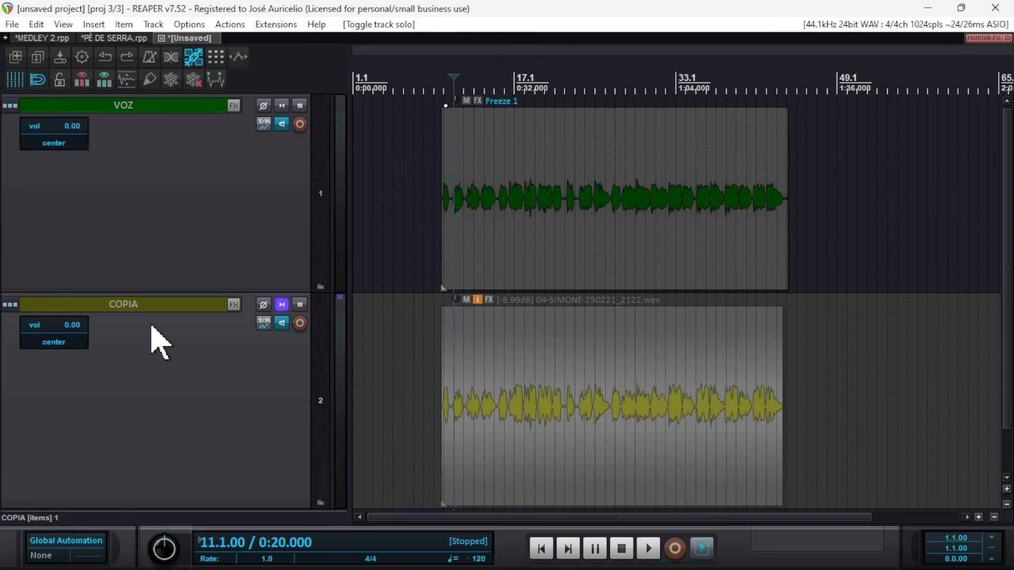
Examine the COPIA waveform's dynamics around bars 14.1 and 36.1 against the frozen VOZ waveform.
scroll(175, 364, down, 1)
click(481, 373)
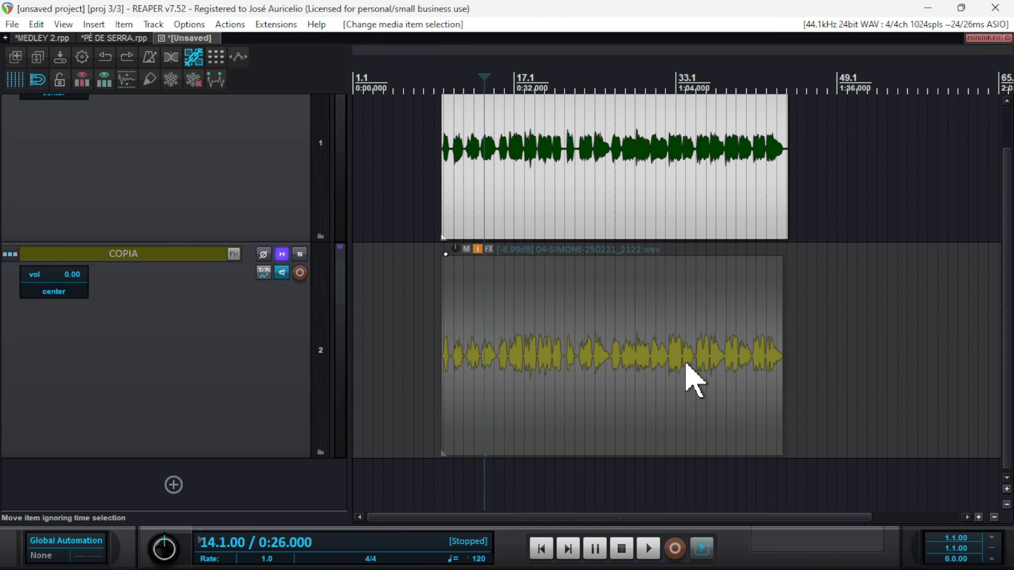
click(706, 364)
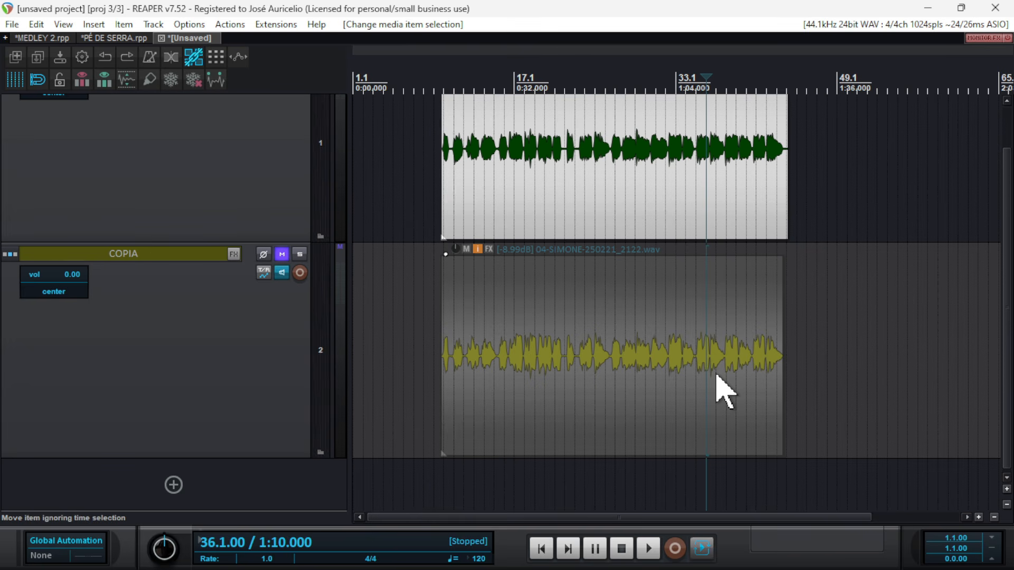
scroll(256, 216, up, 1)
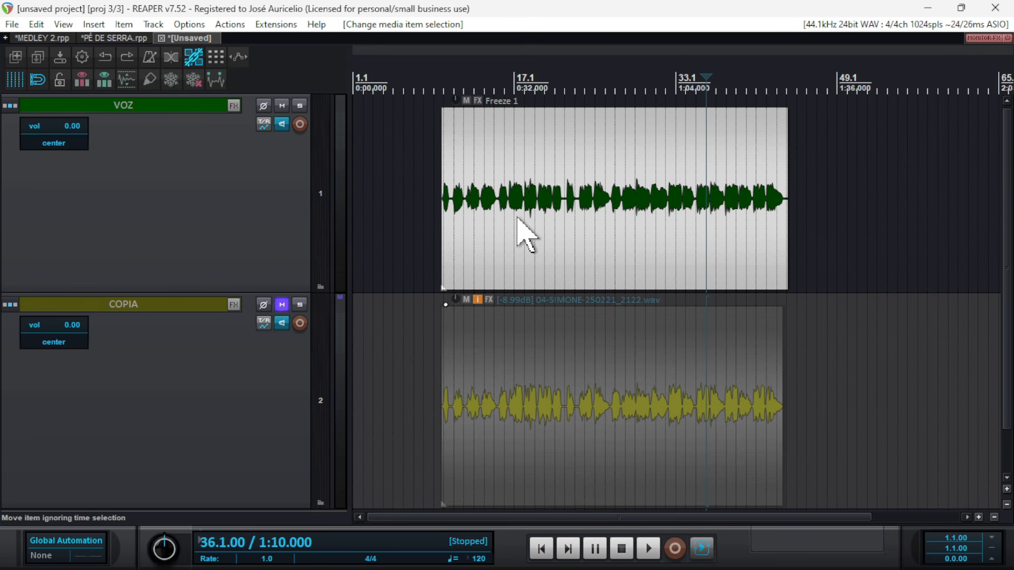
scroll(506, 228, up, 3)
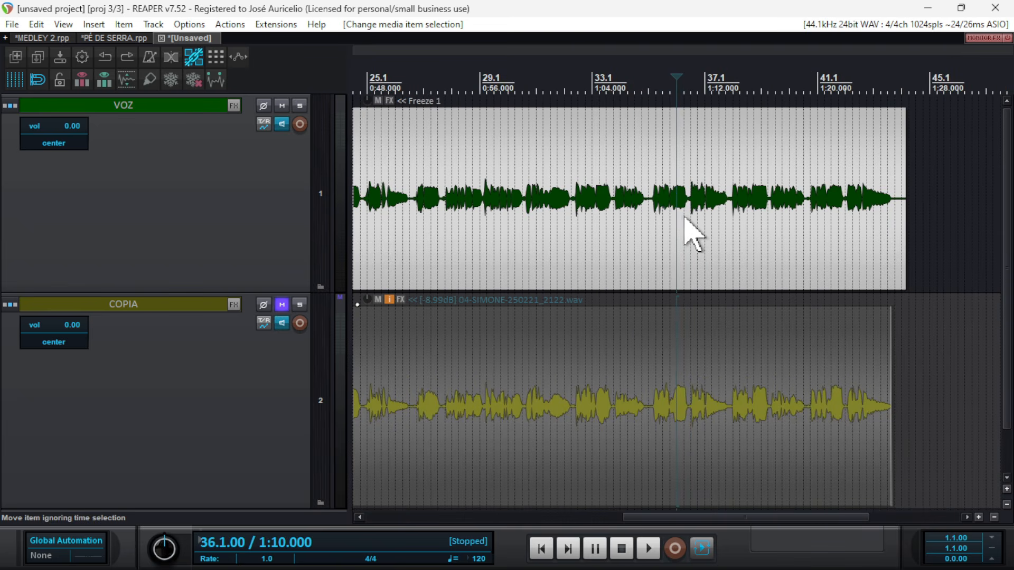